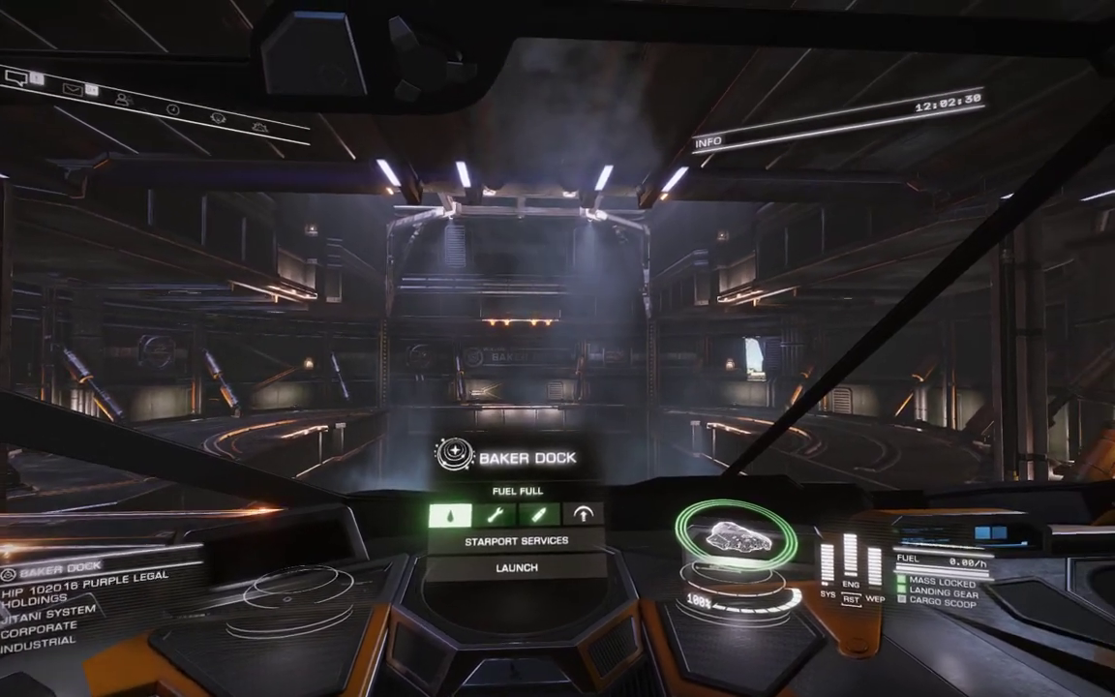
View the commander and ship status panel in the cockpit, and return to the forward view.
{"action": "key", "text": "4"}
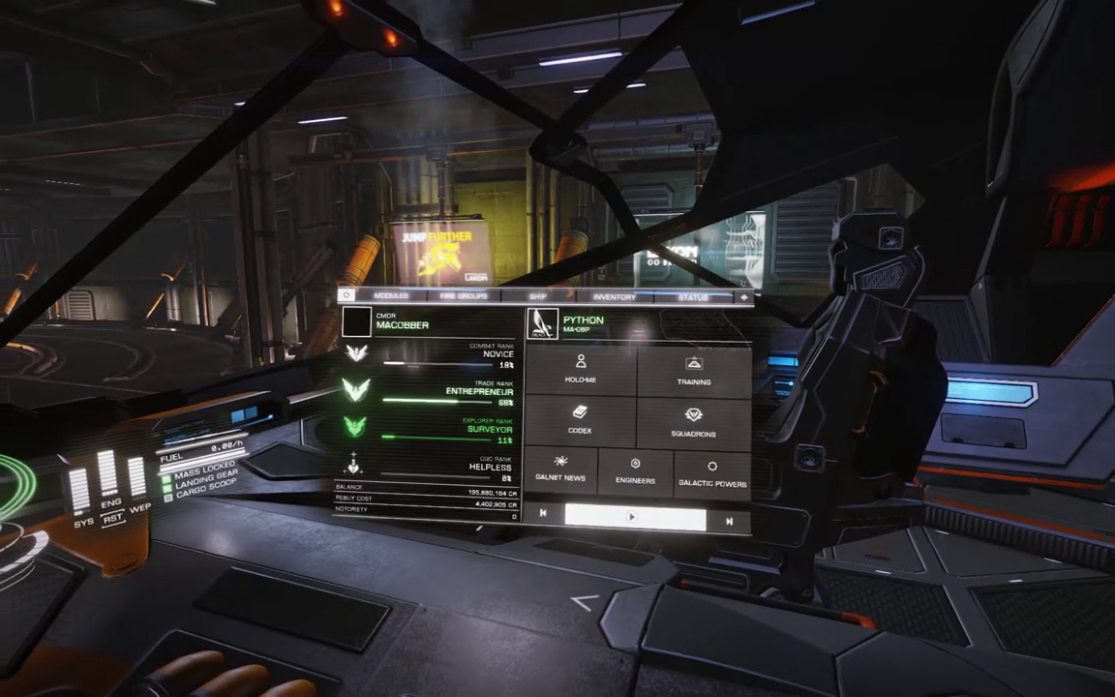
{"action": "key", "text": "4"}
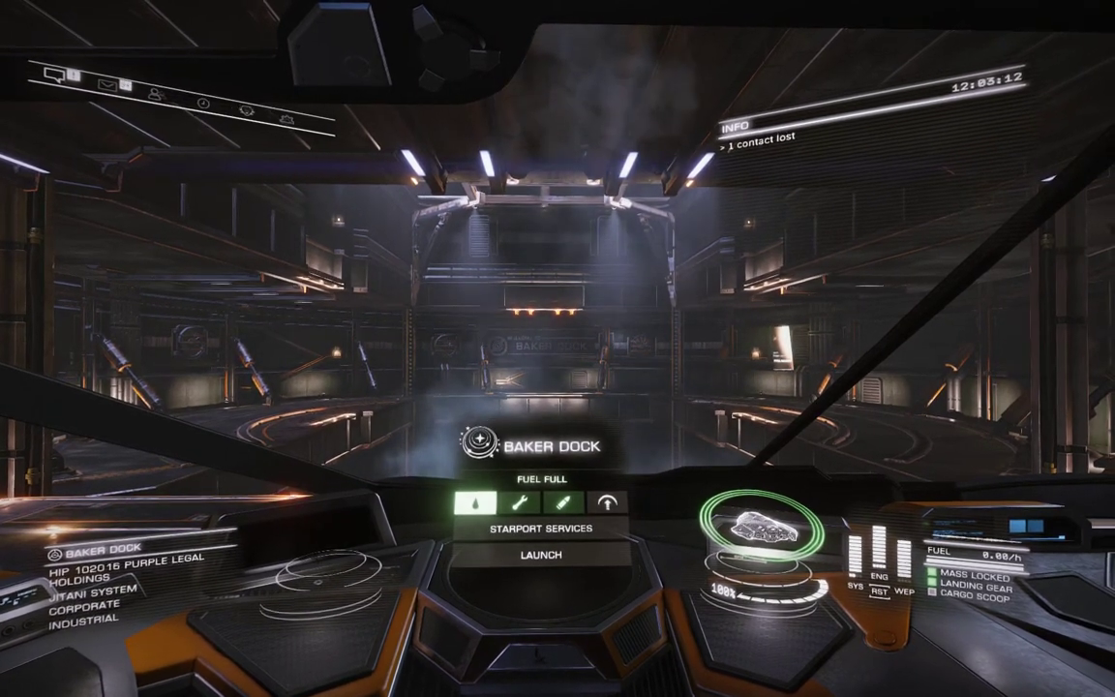
Switch from the game to Chrome and show the colour matrix sliders of the Elite: Dangerous HUD editor.
{"action": "key", "text": "super"}
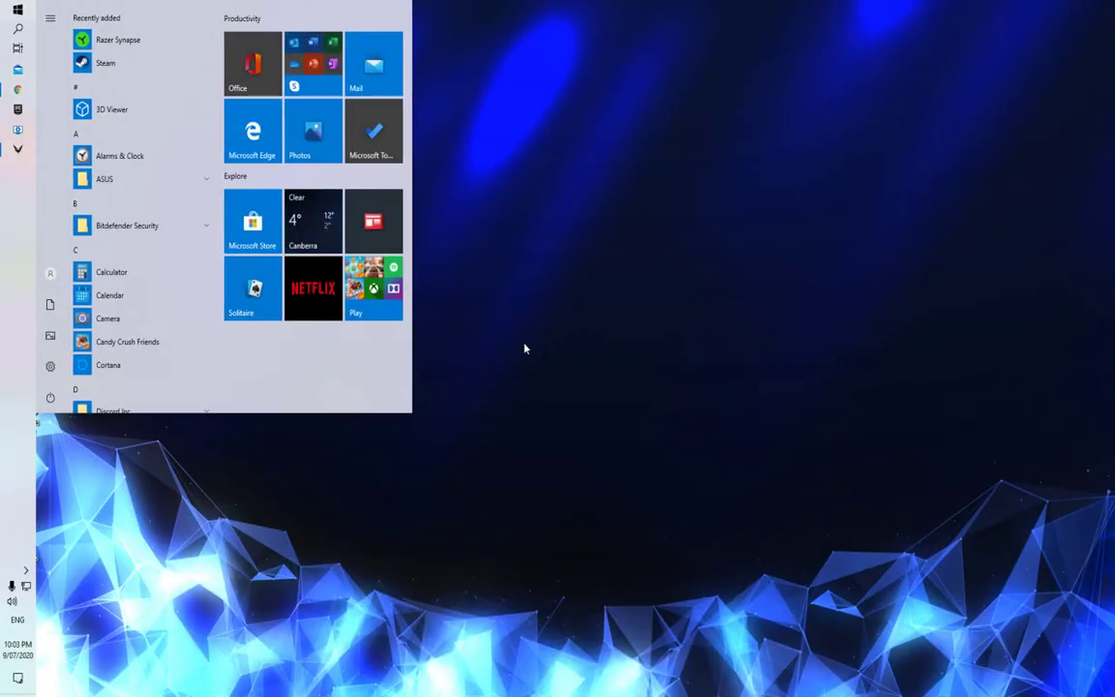
{"action": "left_click", "coordinate": [17, 89]}
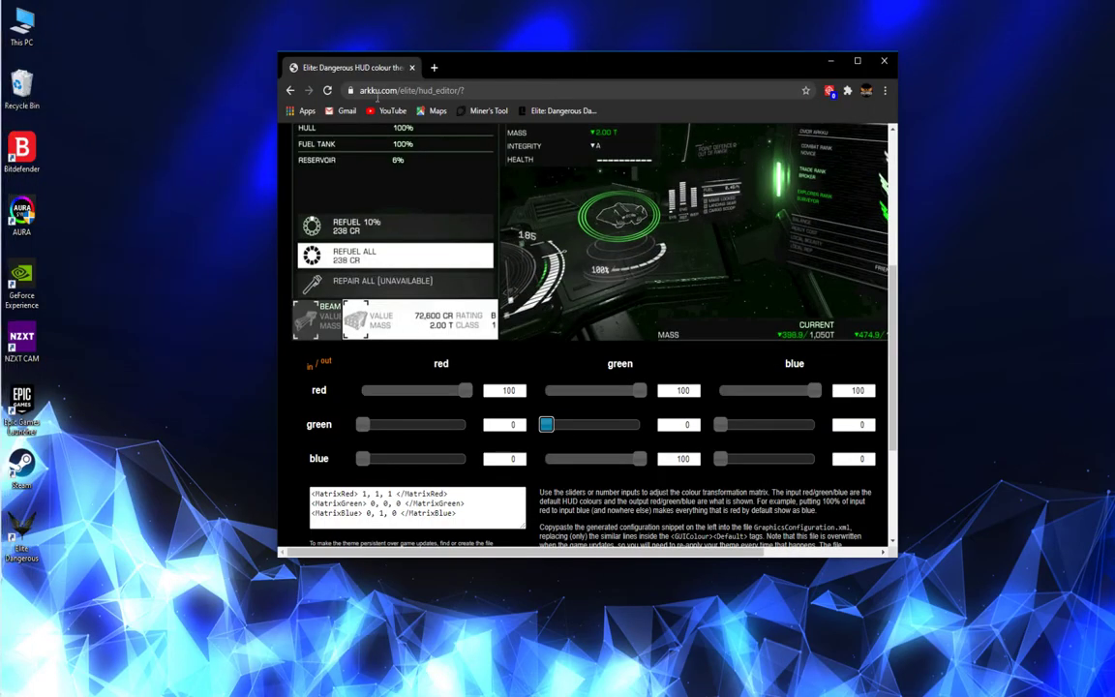
{"action": "scroll", "coordinate": [645, 360], "scroll_direction": "up", "scroll_amount": 1}
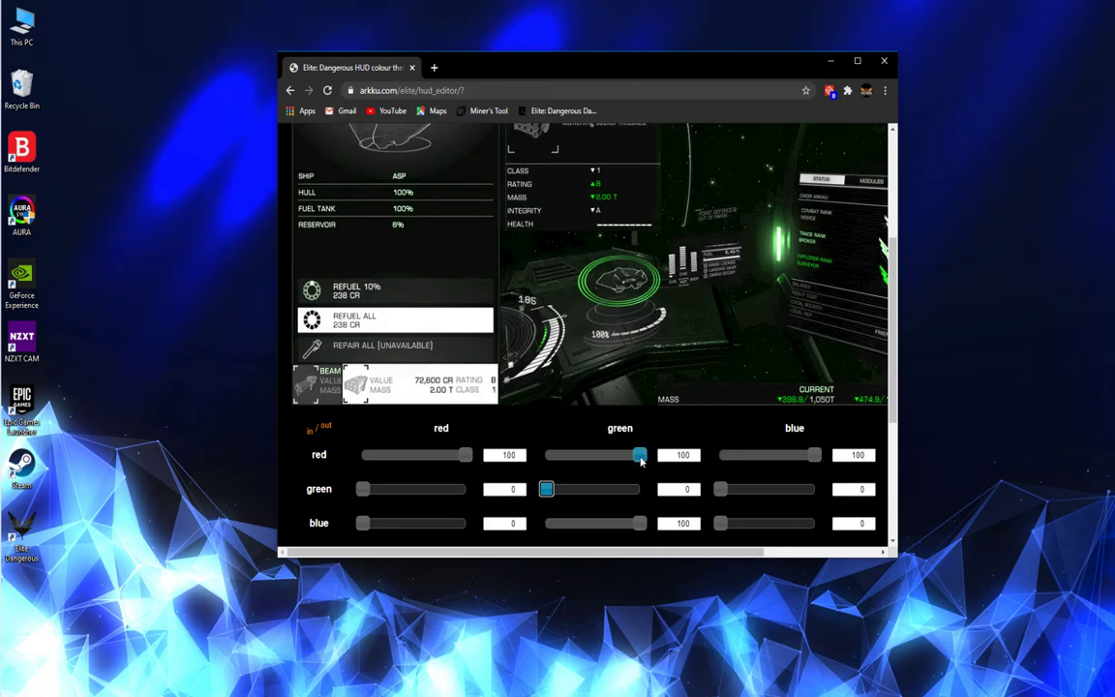
Test the red row's green and blue sliders and the blue row's green slider against the HUD preview, returning each to 100.
{"action": "mouse_move", "coordinate": [639, 455]}
{"action": "left_mouse_down"}
{"action": "mouse_move", "coordinate": [548, 465]}
{"action": "mouse_move", "coordinate": [641, 458]}
{"action": "left_mouse_up"}
{"action": "mouse_move", "coordinate": [805, 464]}
{"action": "left_mouse_down"}
{"action": "mouse_move", "coordinate": [741, 465]}
{"action": "mouse_move", "coordinate": [815, 465]}
{"action": "left_mouse_up"}
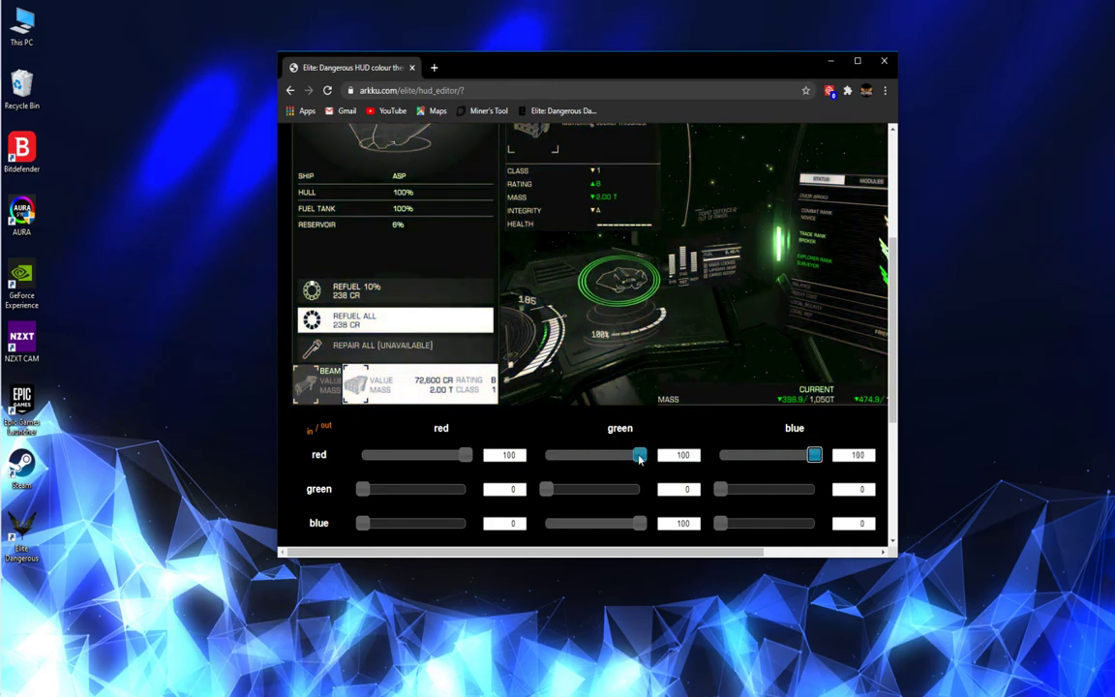
{"action": "mouse_move", "coordinate": [640, 455]}
{"action": "left_mouse_down"}
{"action": "mouse_move", "coordinate": [543, 455]}
{"action": "mouse_move", "coordinate": [640, 455]}
{"action": "left_mouse_up"}
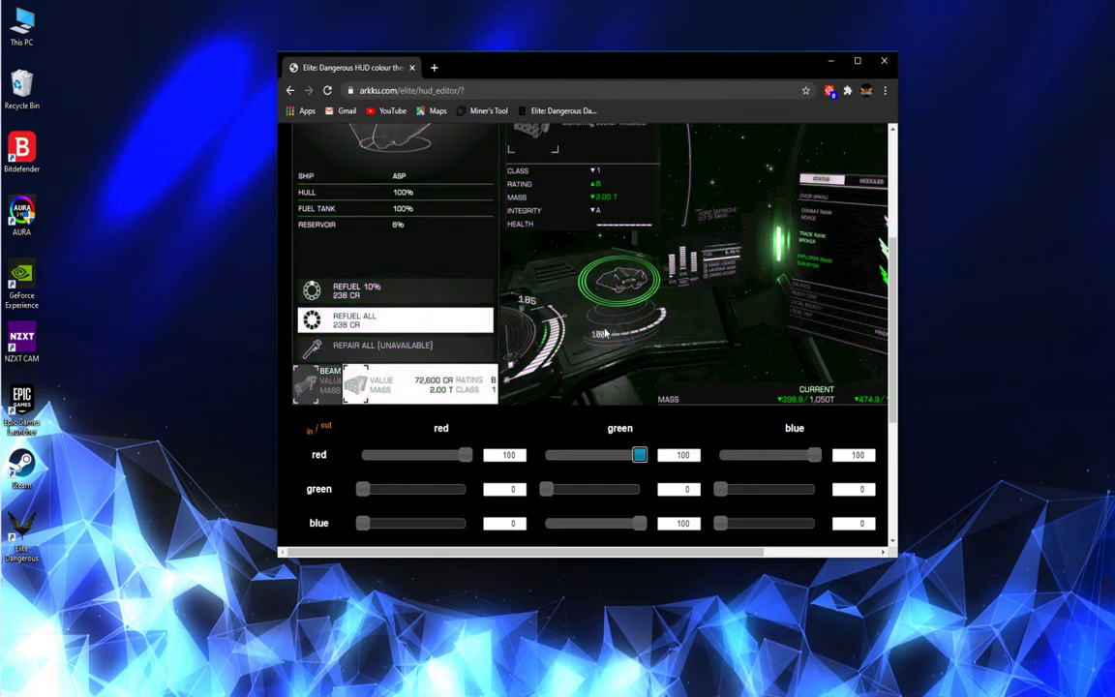
{"action": "mouse_move", "coordinate": [632, 527]}
{"action": "left_mouse_down"}
{"action": "mouse_move", "coordinate": [545, 524]}
{"action": "mouse_move", "coordinate": [637, 524]}
{"action": "left_mouse_up"}
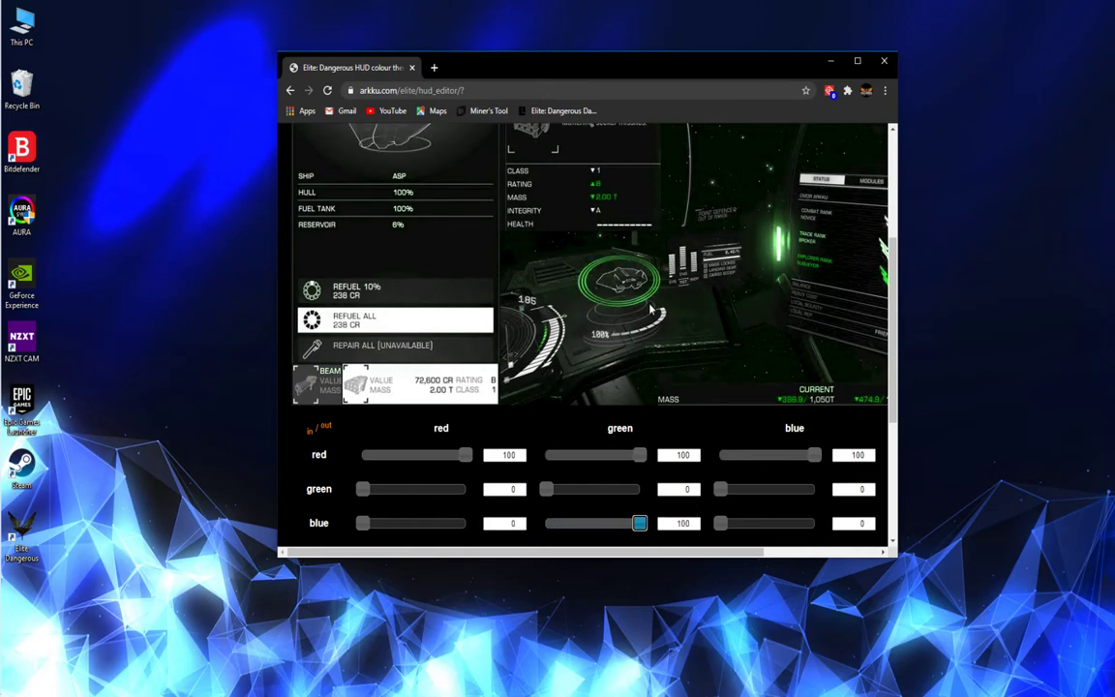
{"action": "scroll", "coordinate": [620, 310], "scroll_direction": "down", "scroll_amount": 1}
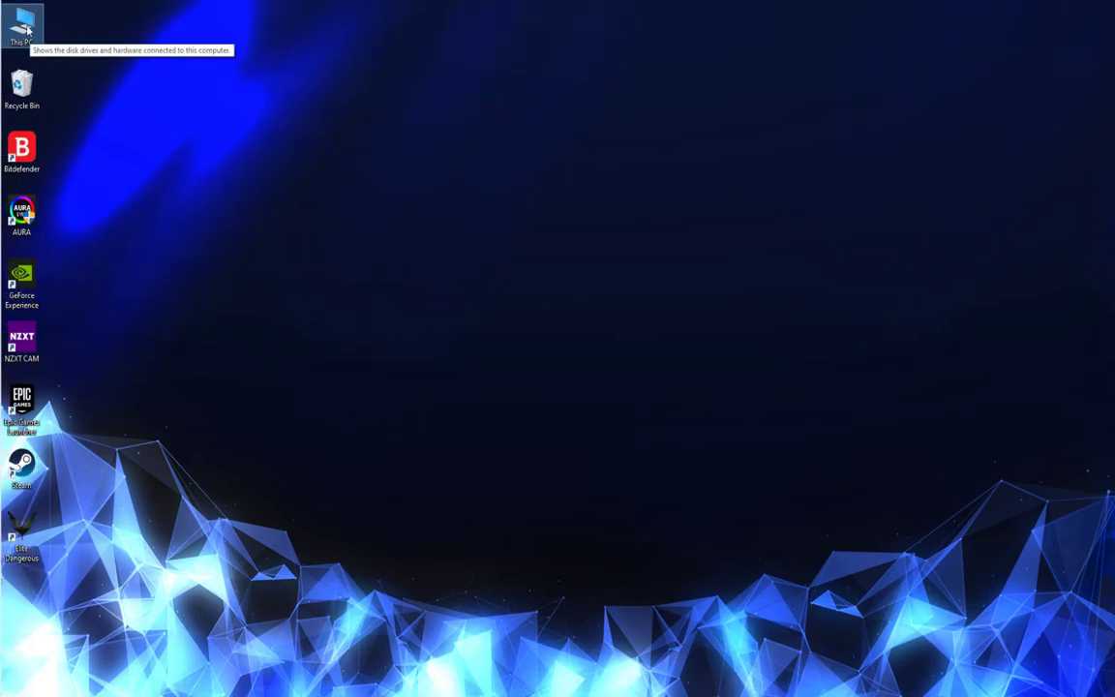
In File Explorer, open C:\Program Files (x86)\Steam\steamapps\common\Elite Dangerous\Products\elite-dangerous-64.
{"action": "double_click", "coordinate": [27, 31]}
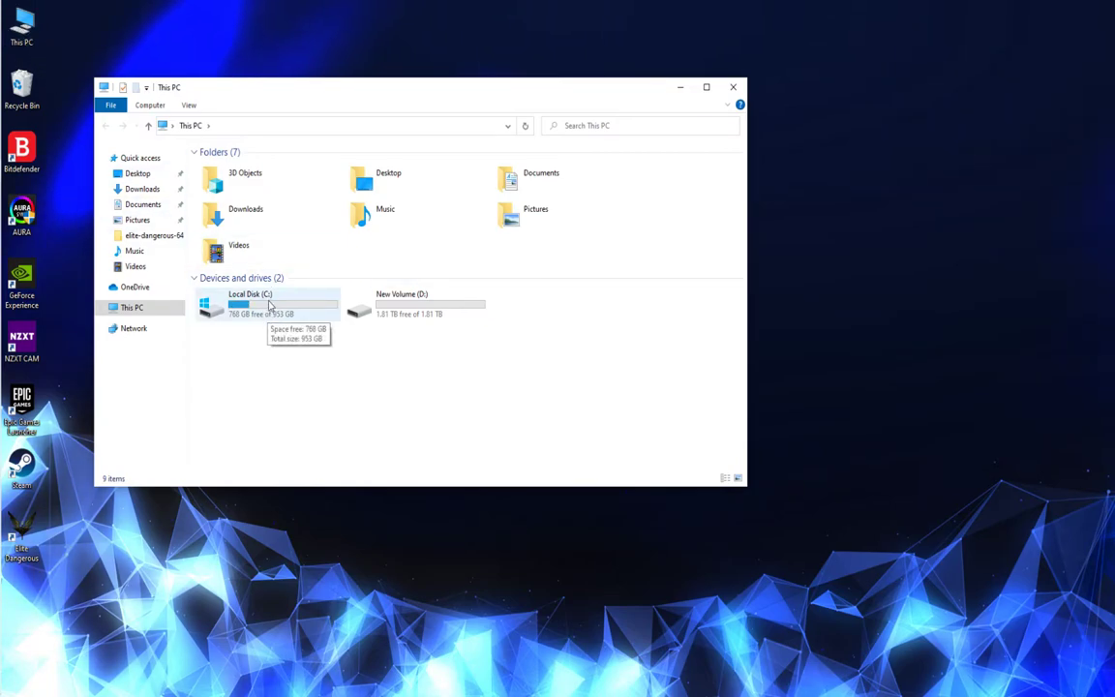
{"action": "double_click", "coordinate": [269, 306]}
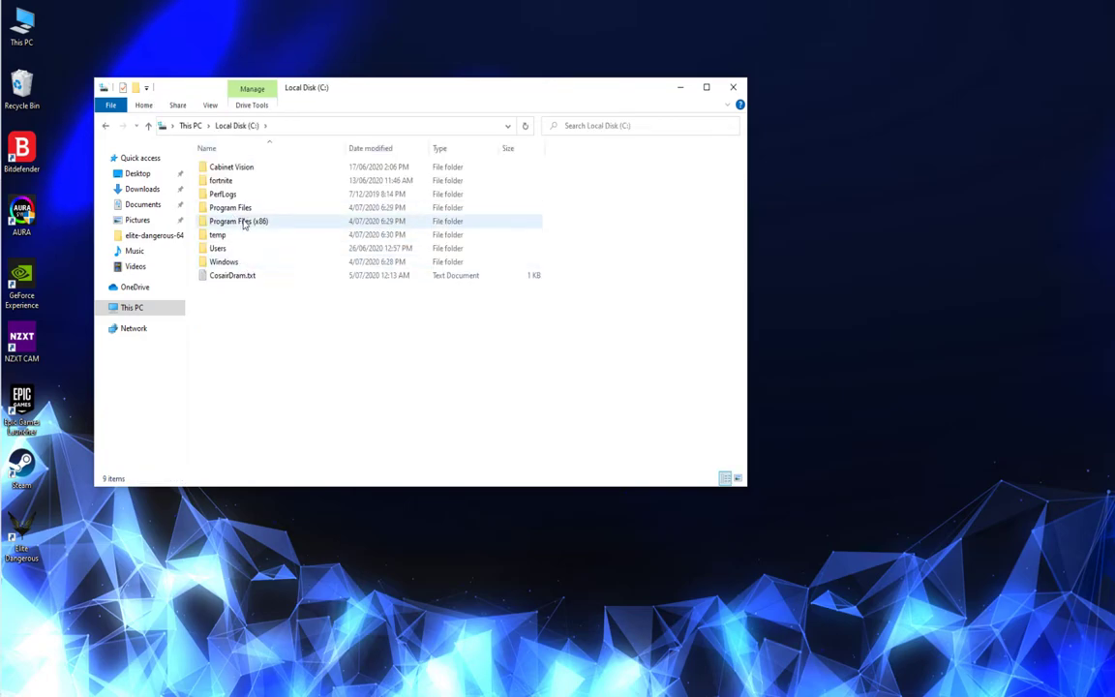
{"action": "double_click", "coordinate": [247, 225]}
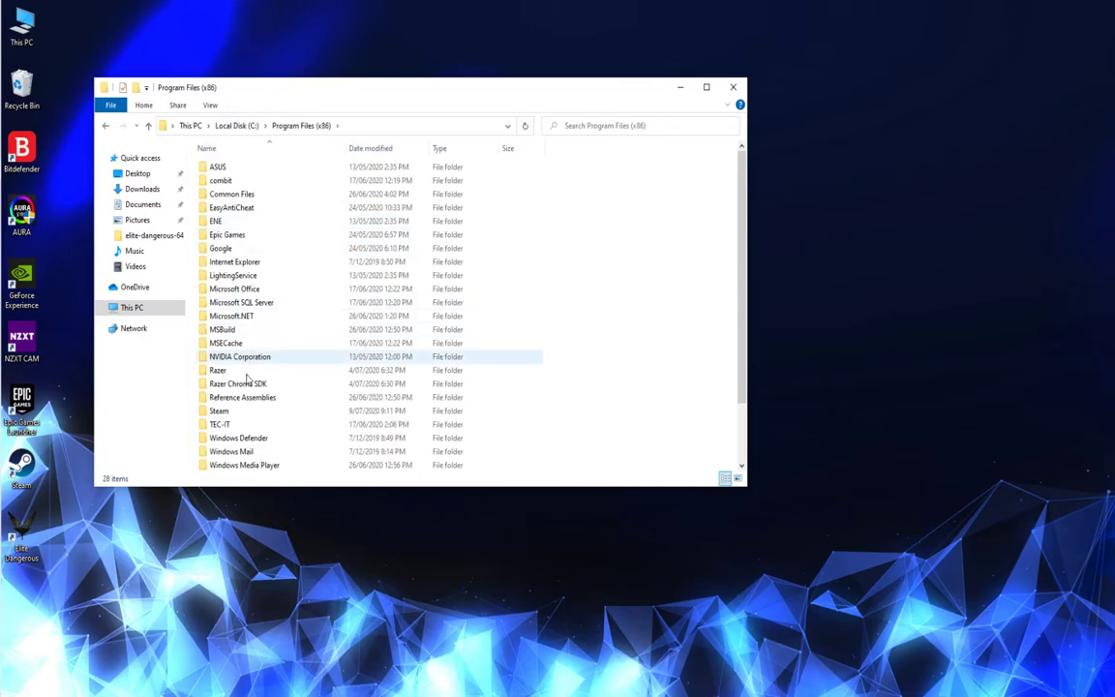
{"action": "double_click", "coordinate": [231, 411]}
{"action": "left_click", "coordinate": [240, 426]}
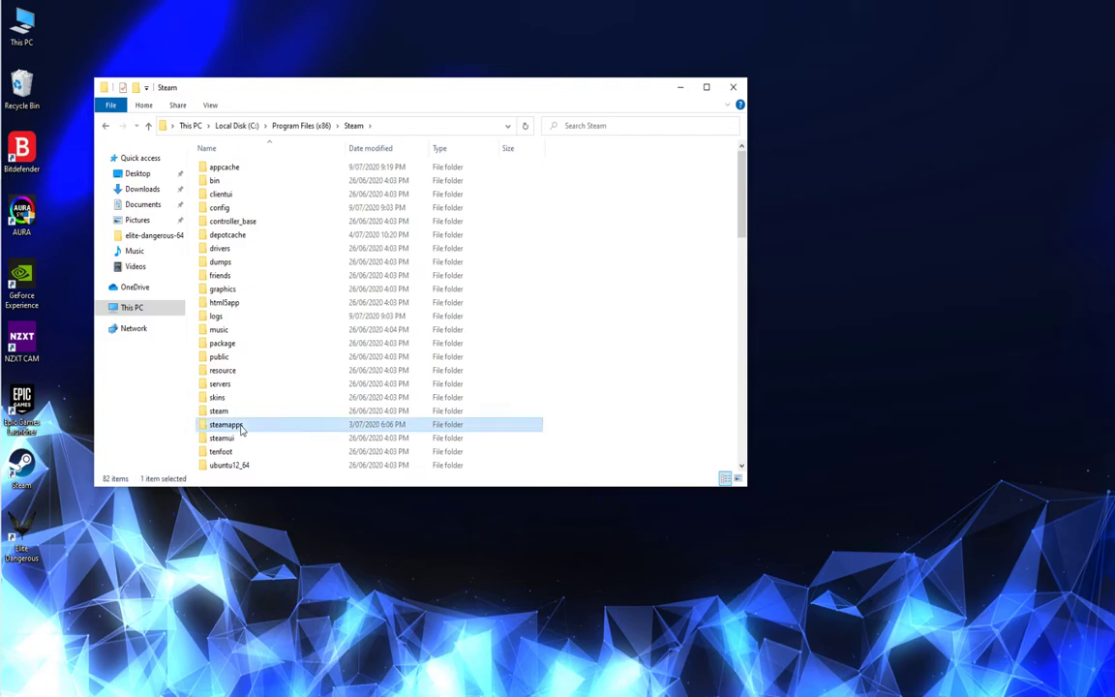
{"action": "double_click", "coordinate": [242, 429]}
{"action": "double_click", "coordinate": [247, 170]}
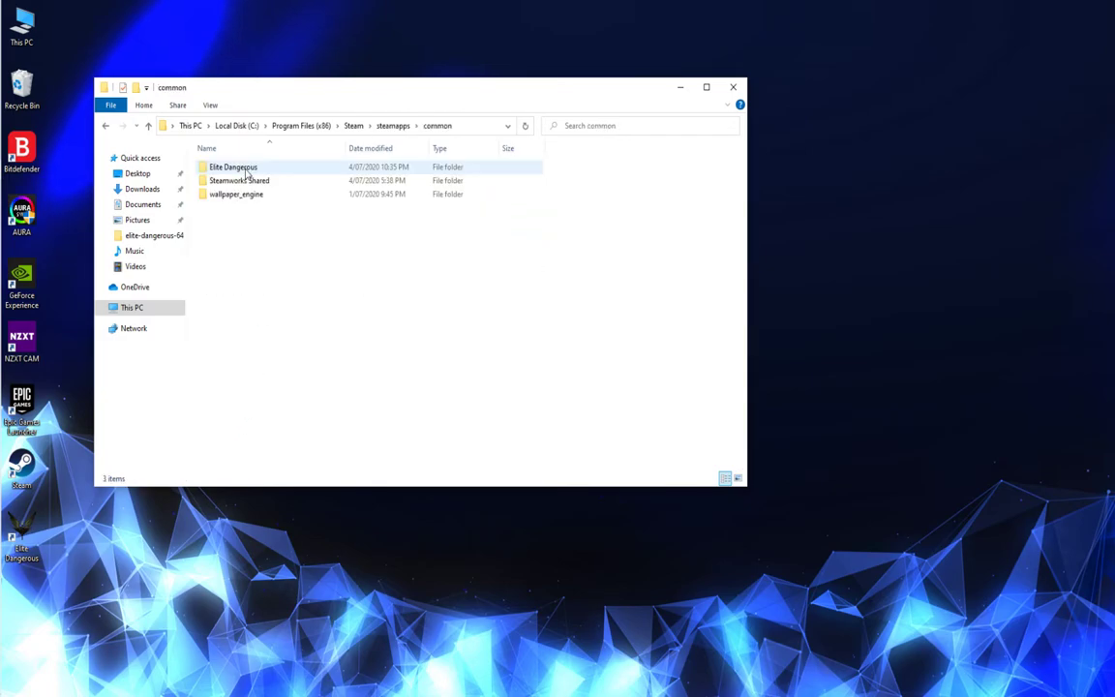
{"action": "double_click", "coordinate": [247, 170]}
{"action": "left_click", "coordinate": [247, 228]}
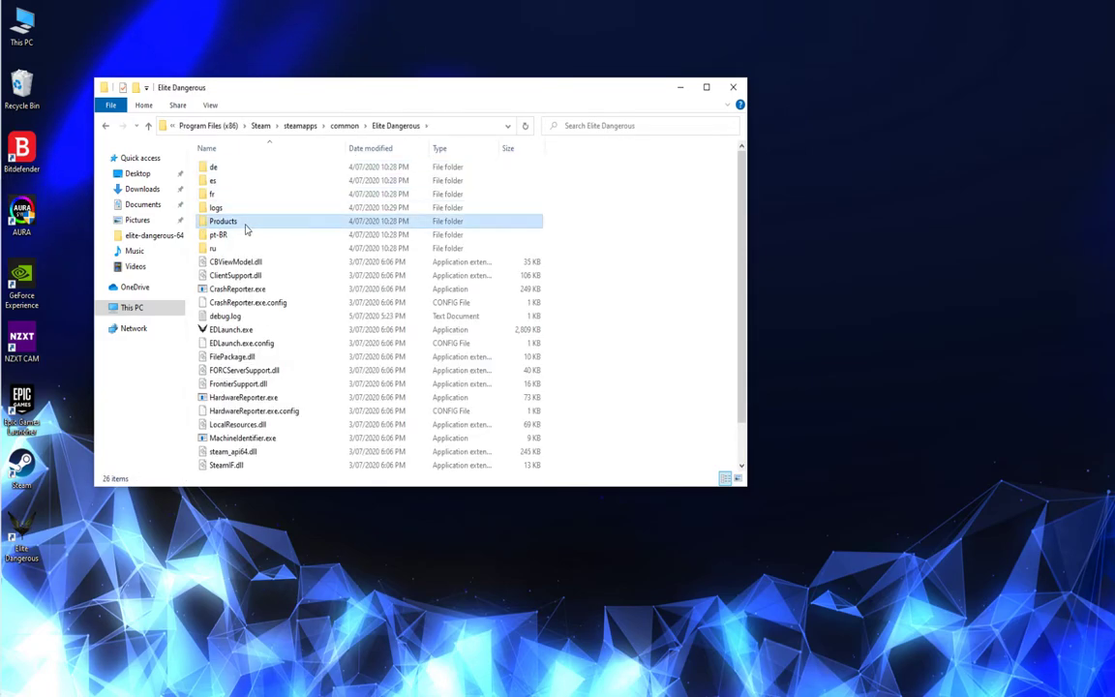
{"action": "double_click", "coordinate": [246, 228]}
{"action": "left_click", "coordinate": [248, 182]}
{"action": "double_click", "coordinate": [248, 182]}
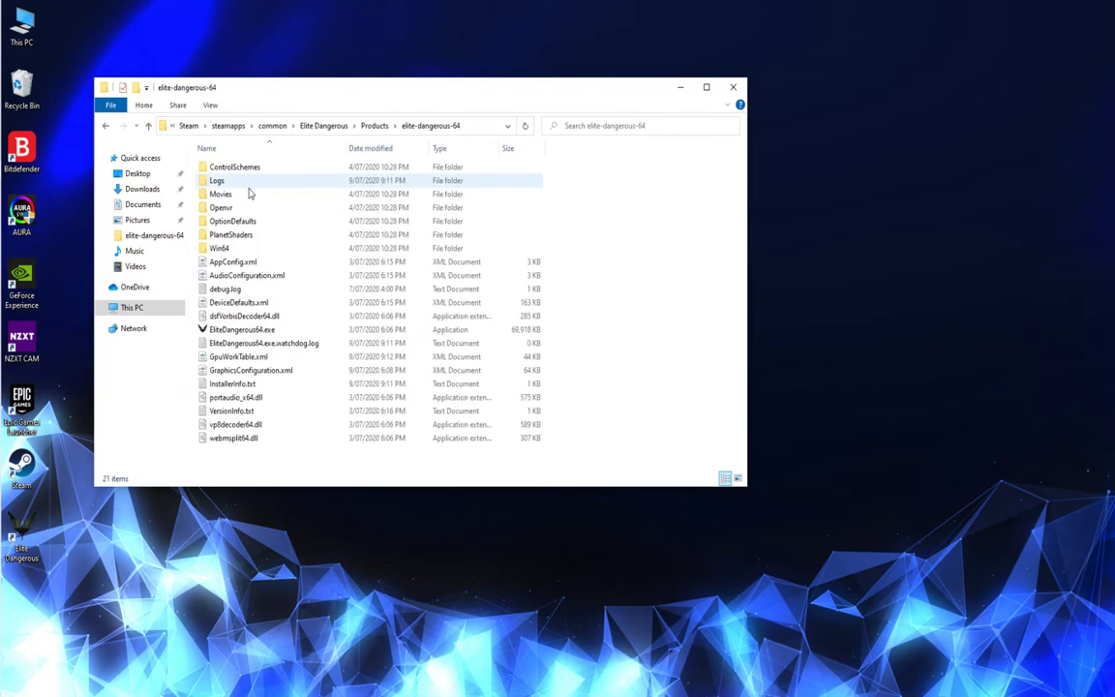
Make a backup copy of GraphicsConfiguration.xml in the same folder.
{"action": "left_click", "coordinate": [267, 373]}
{"action": "right_click", "coordinate": [262, 371]}
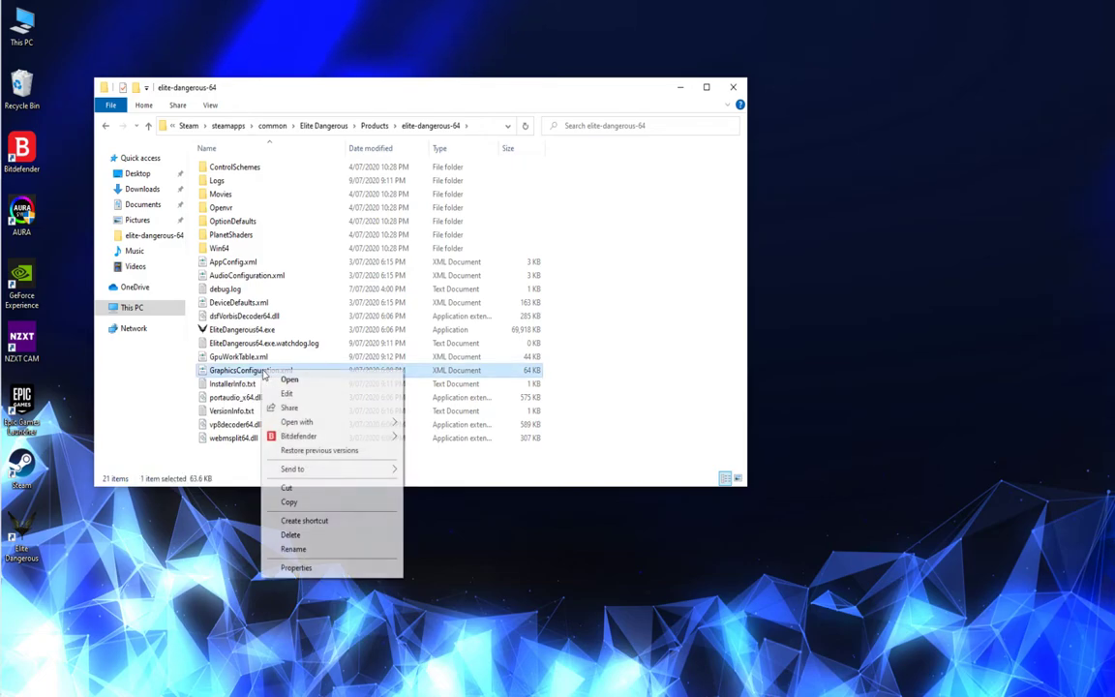
{"action": "key", "text": "Escape"}
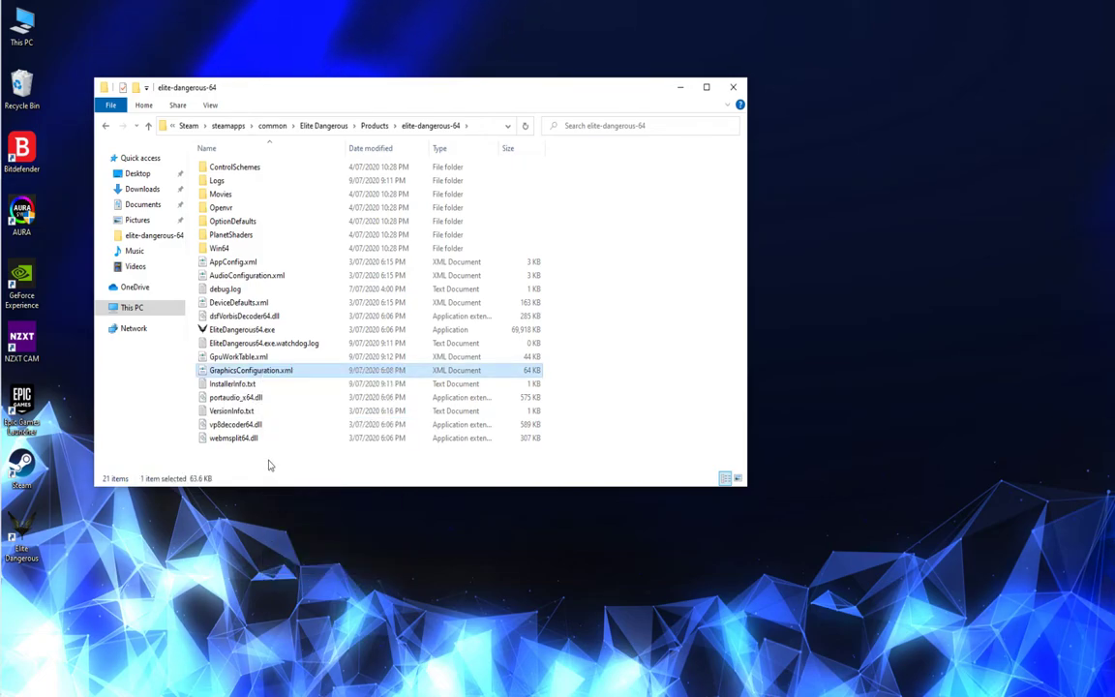
{"action": "right_click", "coordinate": [268, 457]}
{"action": "left_click", "coordinate": [295, 542]}
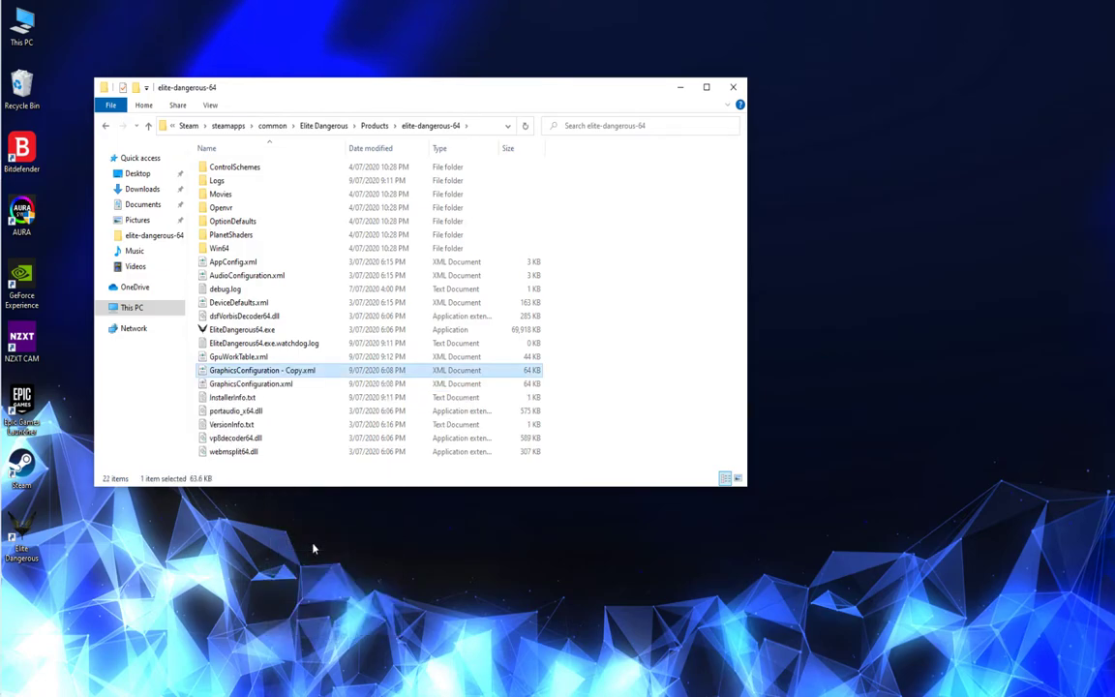
Open GraphicsConfiguration - Copy.xml for editing in Notepad and locate the Default matrix lines under GUIColour.
{"action": "right_click", "coordinate": [264, 371]}
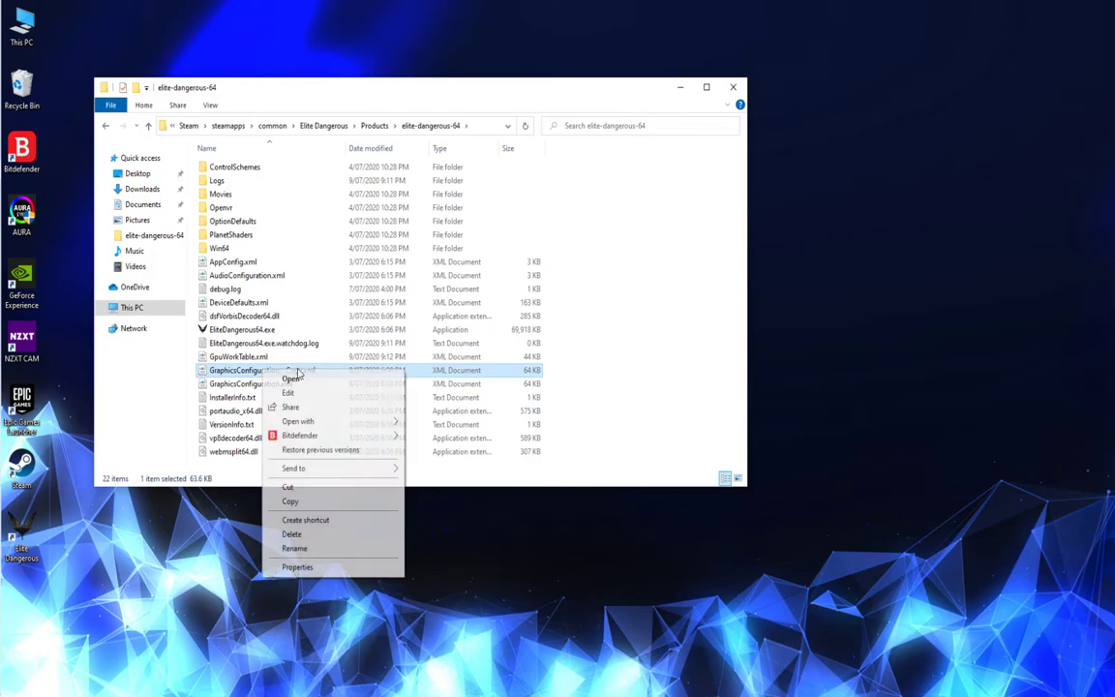
{"action": "left_click", "coordinate": [289, 393]}
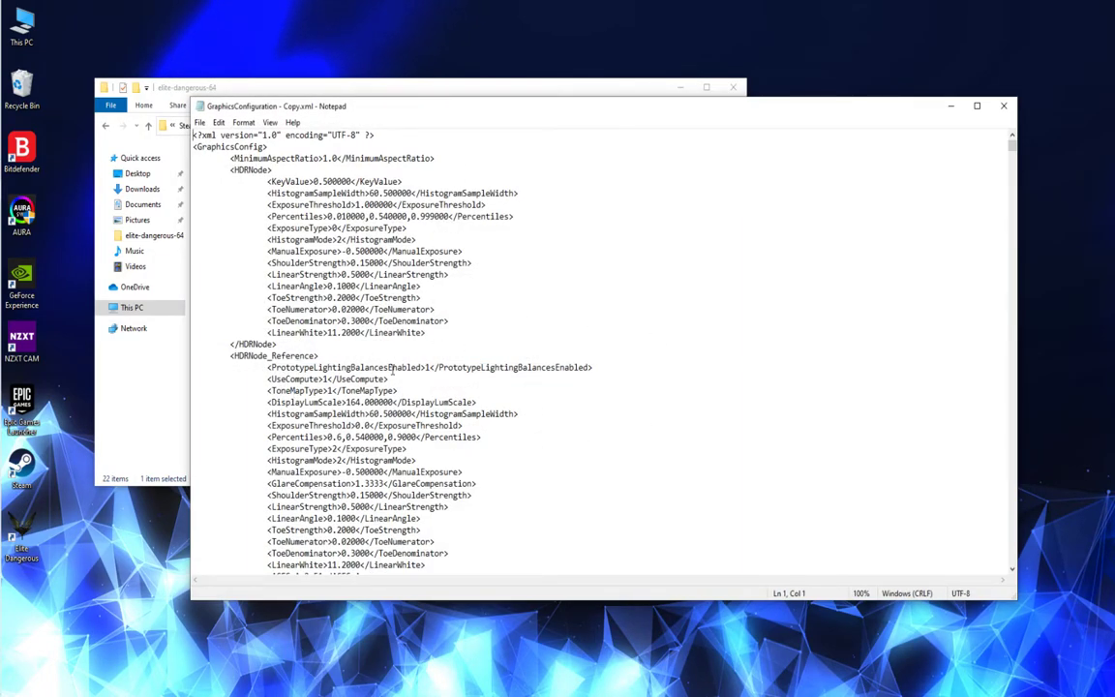
{"action": "scroll", "coordinate": [371, 420], "scroll_direction": "down", "scroll_amount": 10}
{"action": "scroll", "coordinate": [371, 420], "scroll_direction": "up", "scroll_amount": 10}
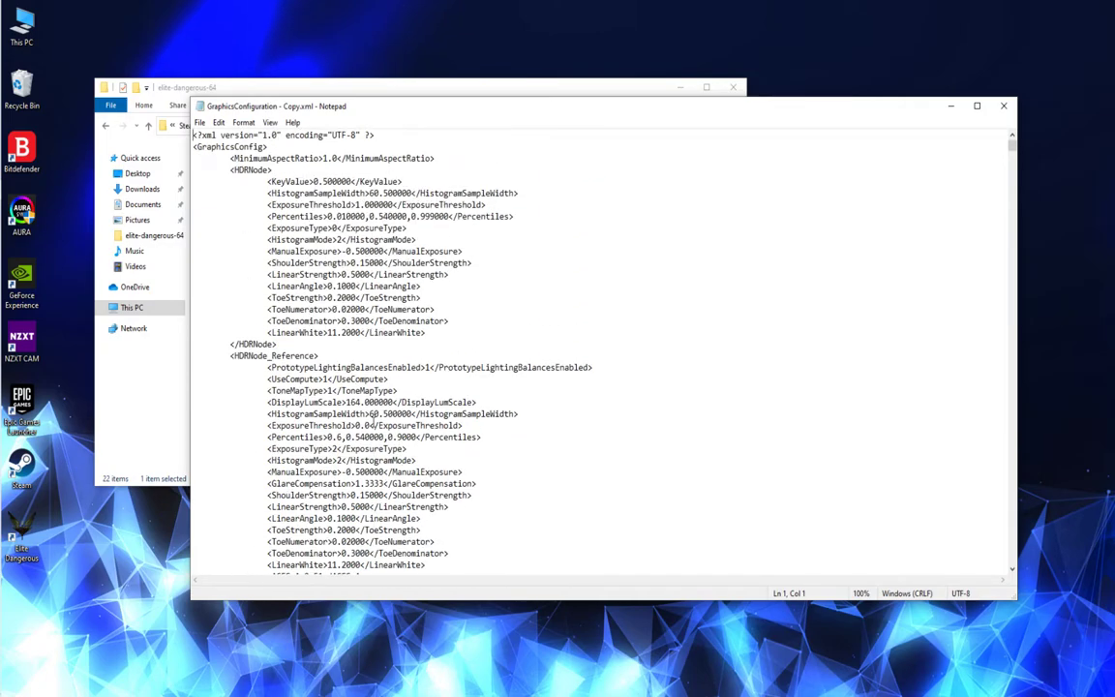
{"action": "scroll", "coordinate": [309, 223], "scroll_direction": "down", "scroll_amount": 9}
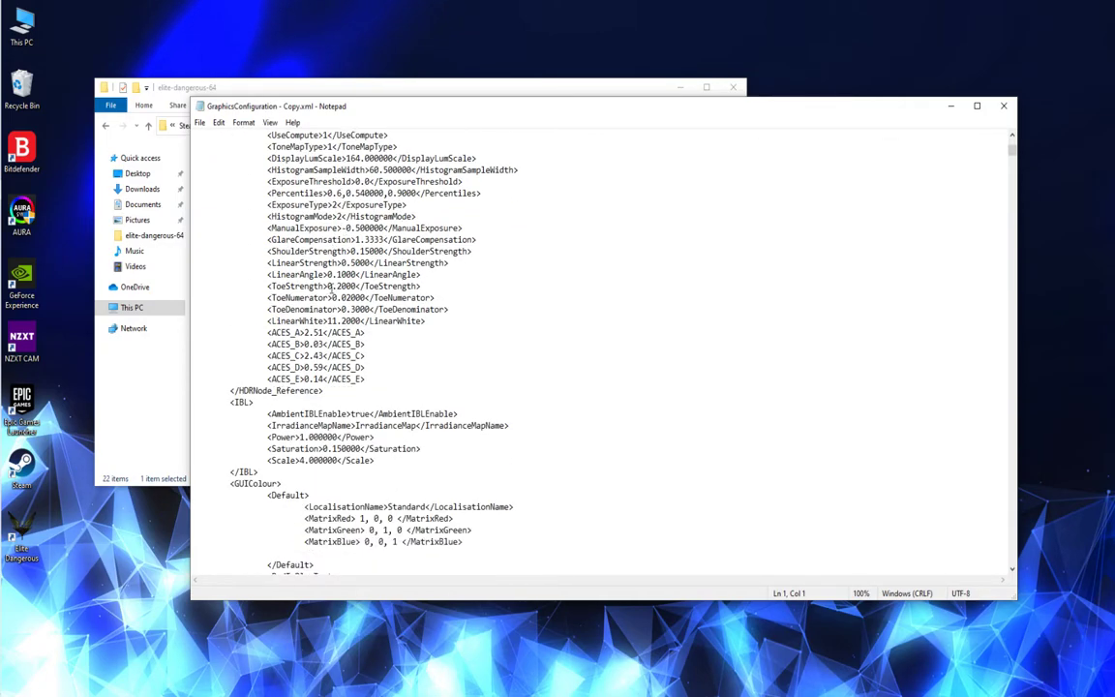
{"action": "scroll", "coordinate": [328, 291], "scroll_direction": "down", "scroll_amount": 2}
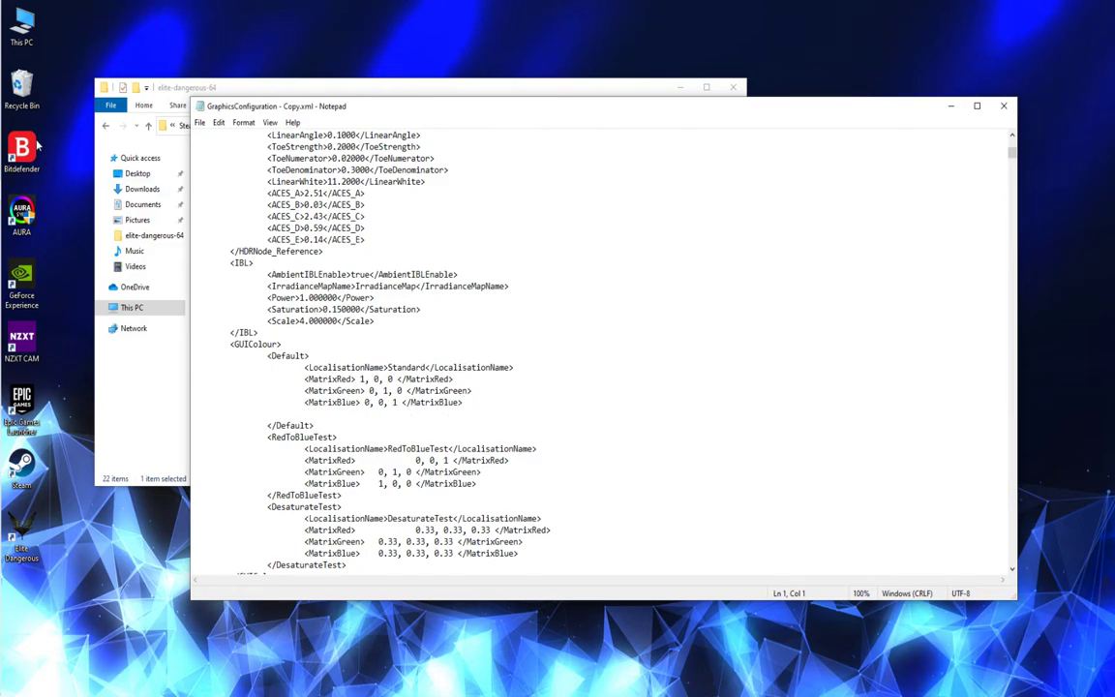
Switch to the HUD editor in Chrome and copy its three generated MatrixRed, MatrixGreen and MatrixBlue lines.
{"action": "left_click", "coordinate": [18, 90]}
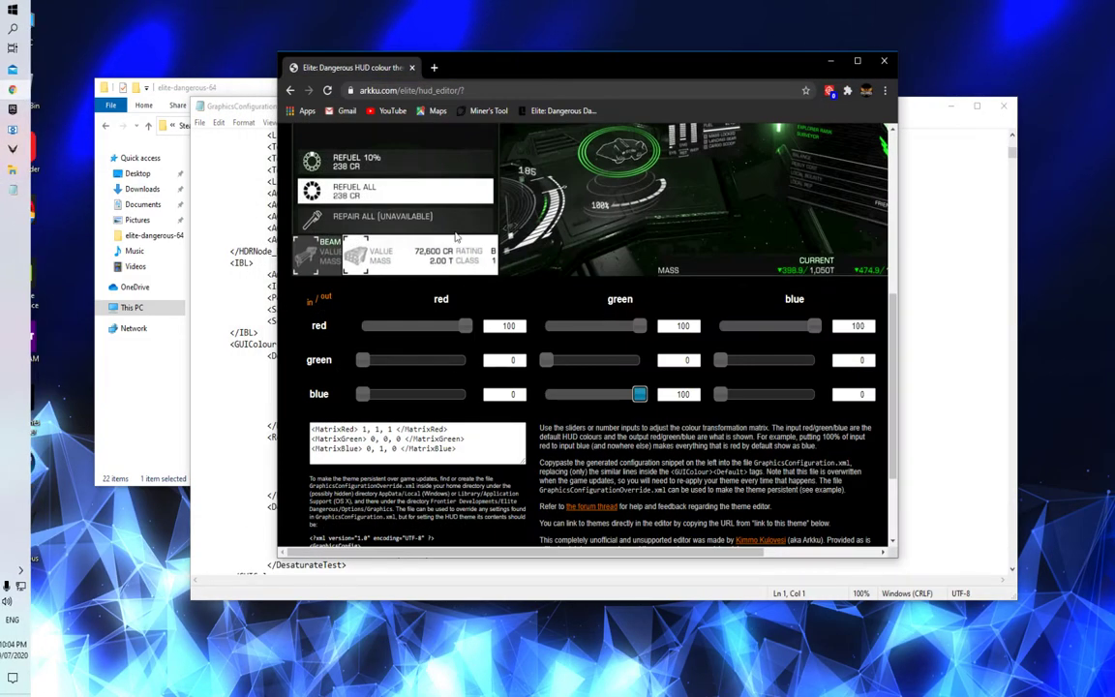
{"action": "scroll", "coordinate": [470, 384], "scroll_direction": "down", "scroll_amount": 1}
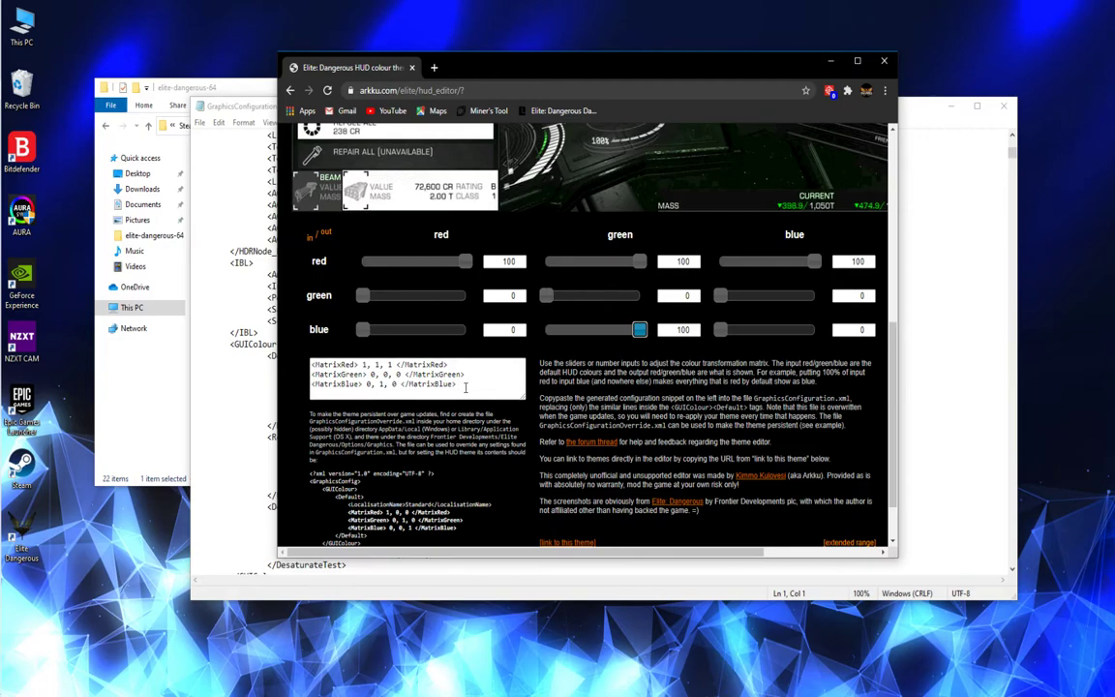
{"action": "left_click_drag", "start_coordinate": [457, 384], "coordinate": [310, 364]}
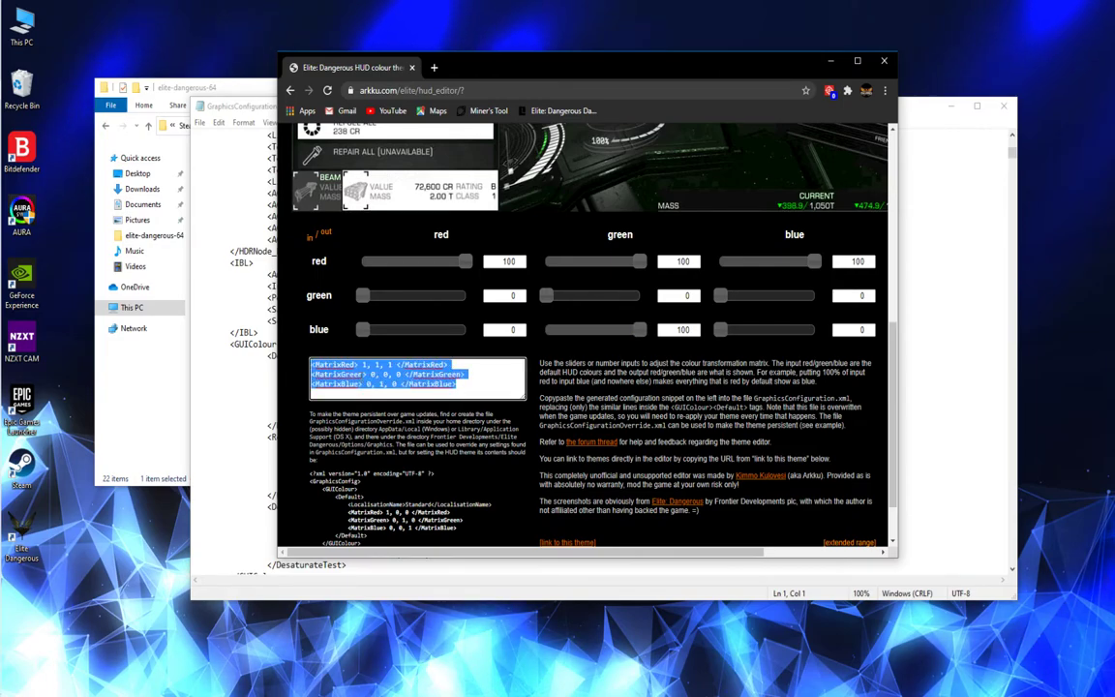
{"action": "right_click", "coordinate": [365, 374]}
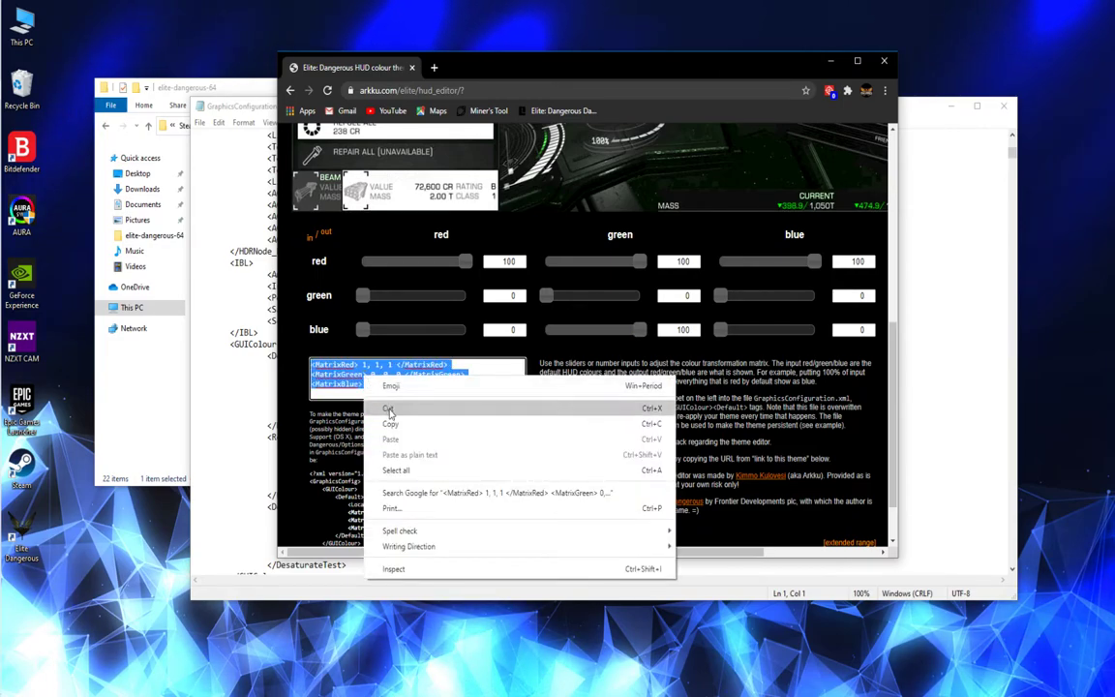
{"action": "left_click", "coordinate": [391, 427]}
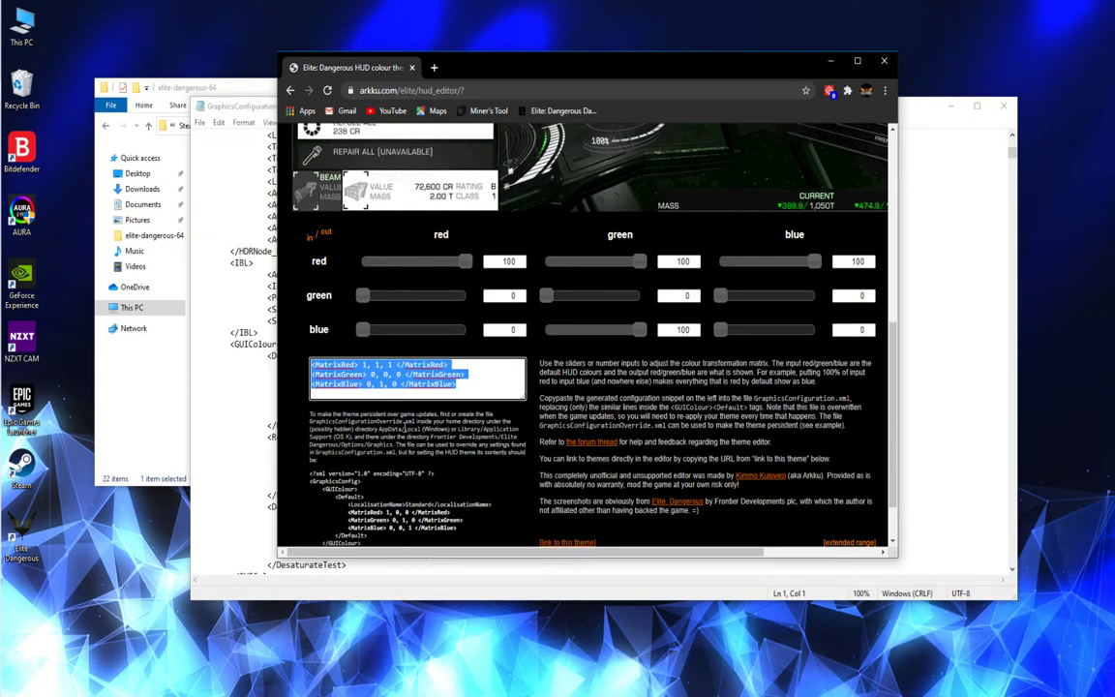
In Notepad, replace the three GUIColour Default matrix lines with the copied values 1, 1, 1; 0, 0, 0; and 0, 1, 0.
{"action": "left_click", "coordinate": [915, 191]}
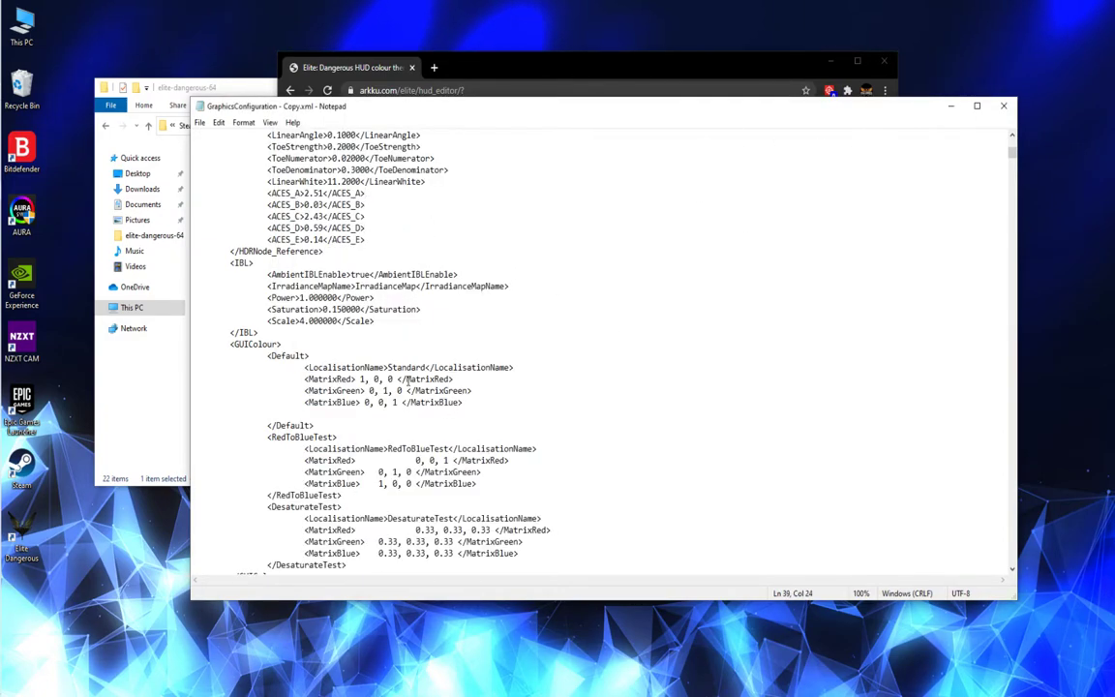
{"action": "left_click_drag", "start_coordinate": [306, 379], "coordinate": [466, 405]}
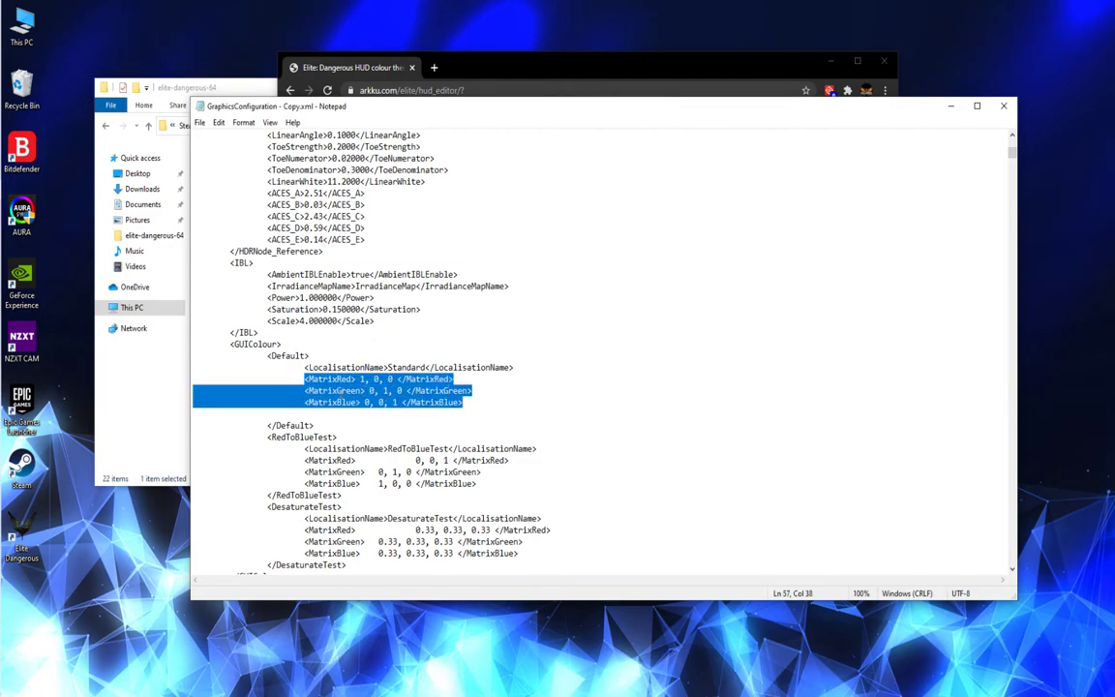
{"action": "right_click", "coordinate": [345, 390]}
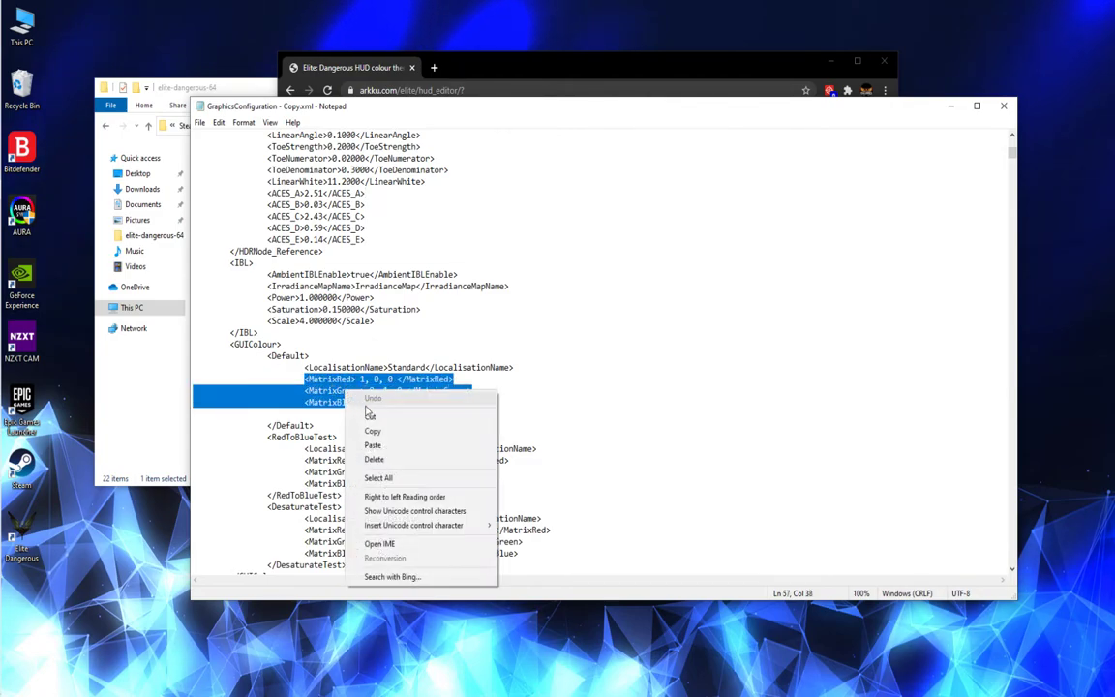
{"action": "left_click", "coordinate": [373, 446]}
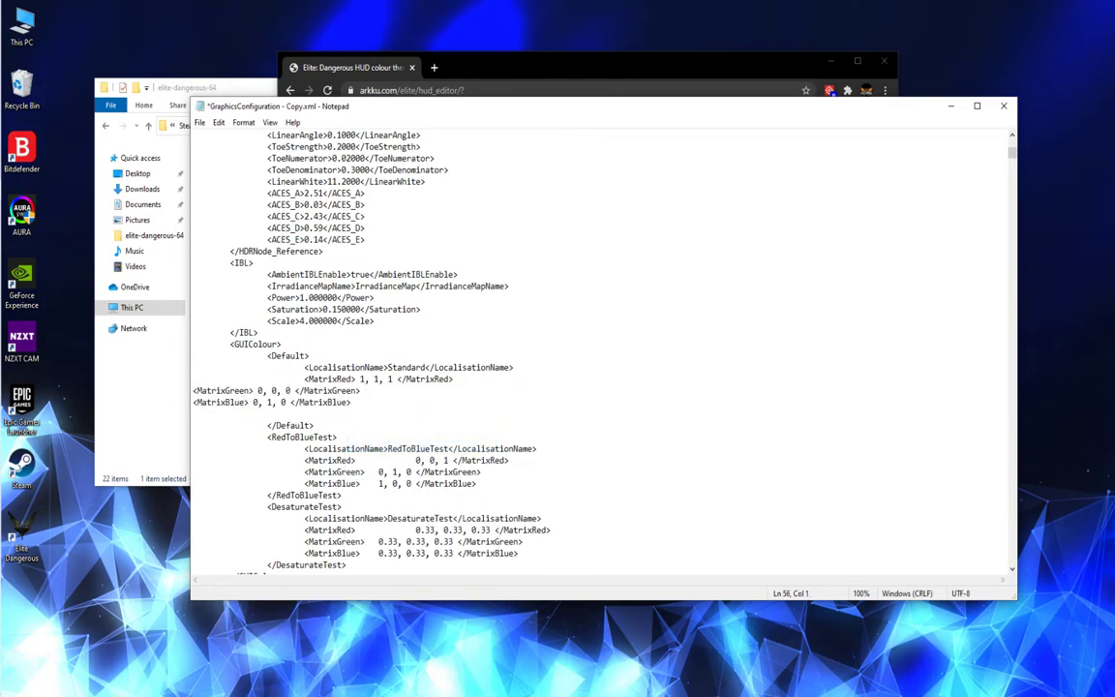
Indent the pasted MatrixGreen and MatrixBlue lines by three tab stops to align them with the MatrixRed line.
{"action": "key", "text": "Tab"}
{"action": "key", "text": "Tab"}
{"action": "key", "text": "Tab"}
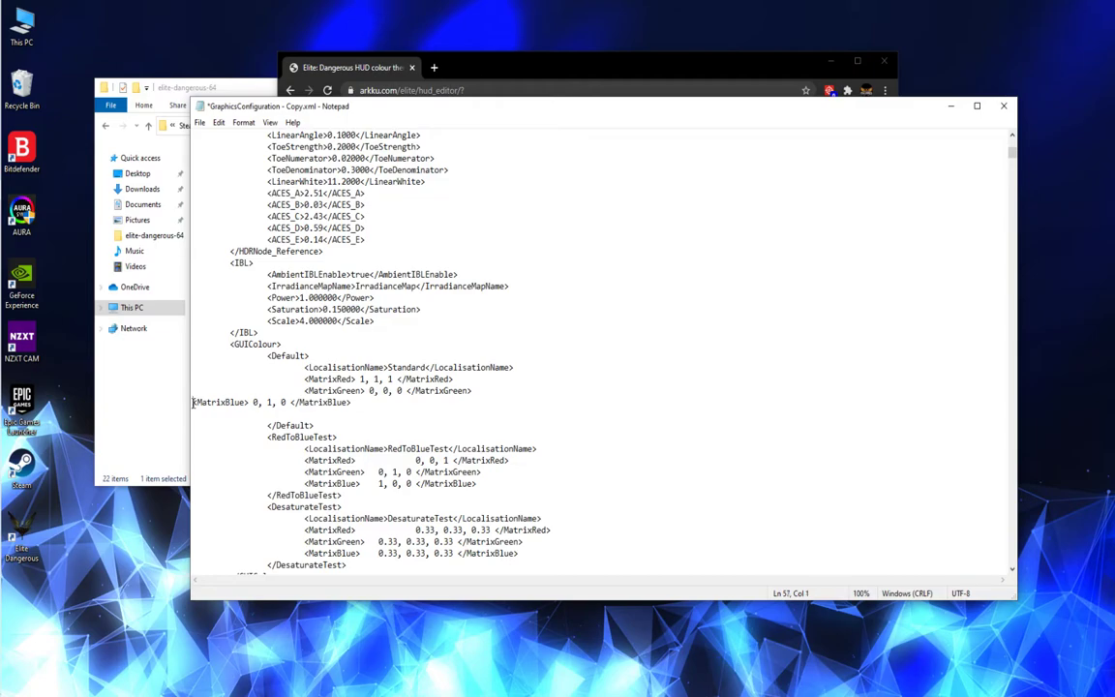
{"action": "key", "text": "Tab"}
{"action": "key", "text": "Tab"}
{"action": "key", "text": "Tab"}
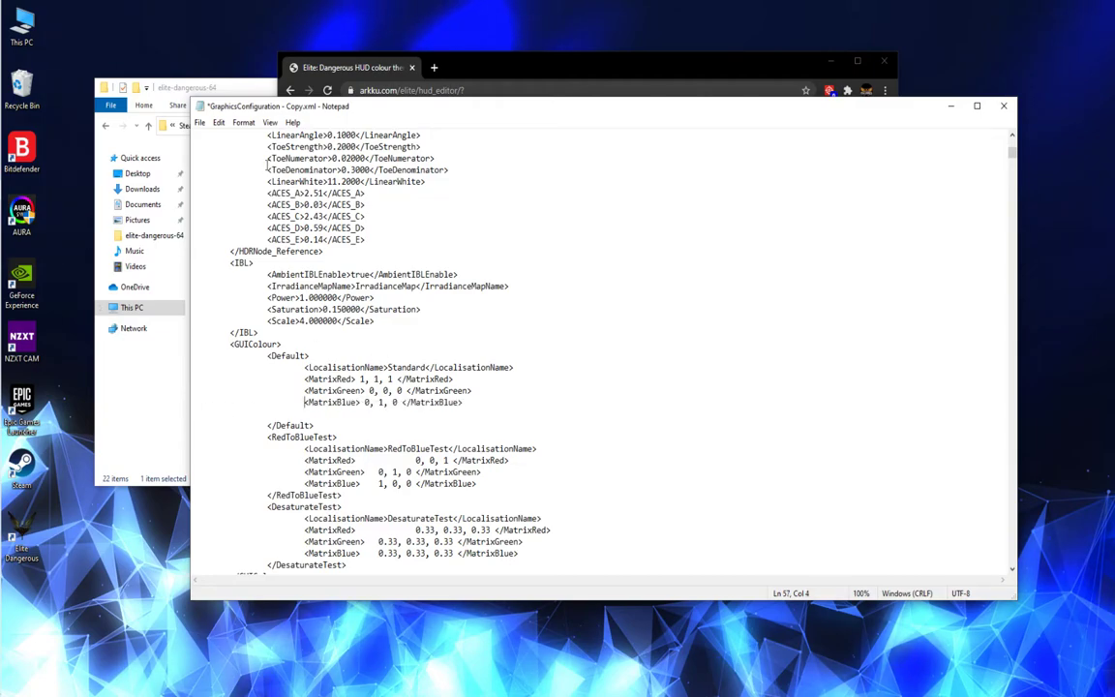
Save the edited GraphicsConfiguration - Copy.xml and close its Notepad window.
{"action": "left_click", "coordinate": [200, 124]}
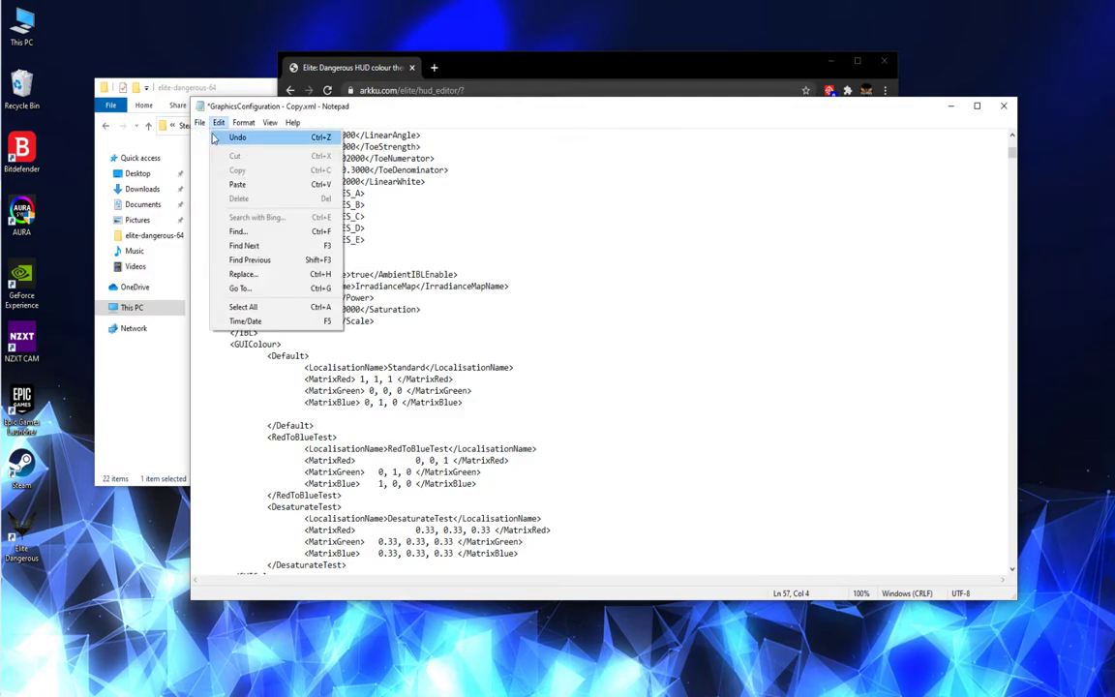
{"action": "left_click", "coordinate": [219, 180]}
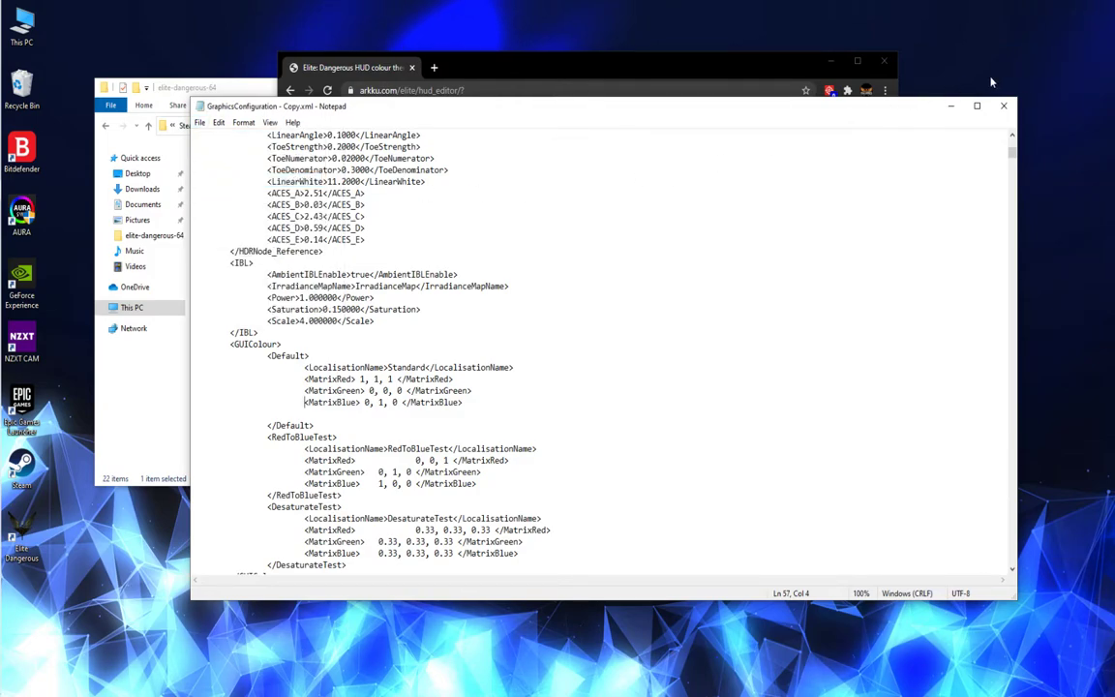
{"action": "key", "text": "alt+F4"}
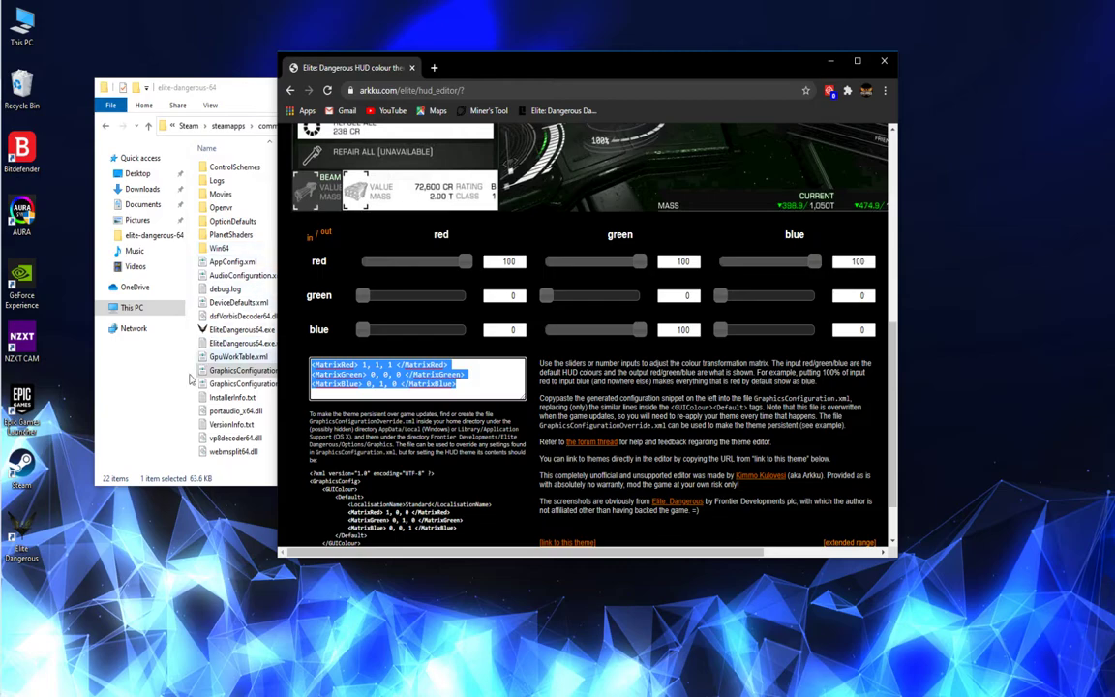
In the elite-dangerous-64 folder, rename the original GraphicsConfiguration.xml as GraphicsConfiguration - Backup.xml through its file properties.
{"action": "left_click", "coordinate": [166, 344]}
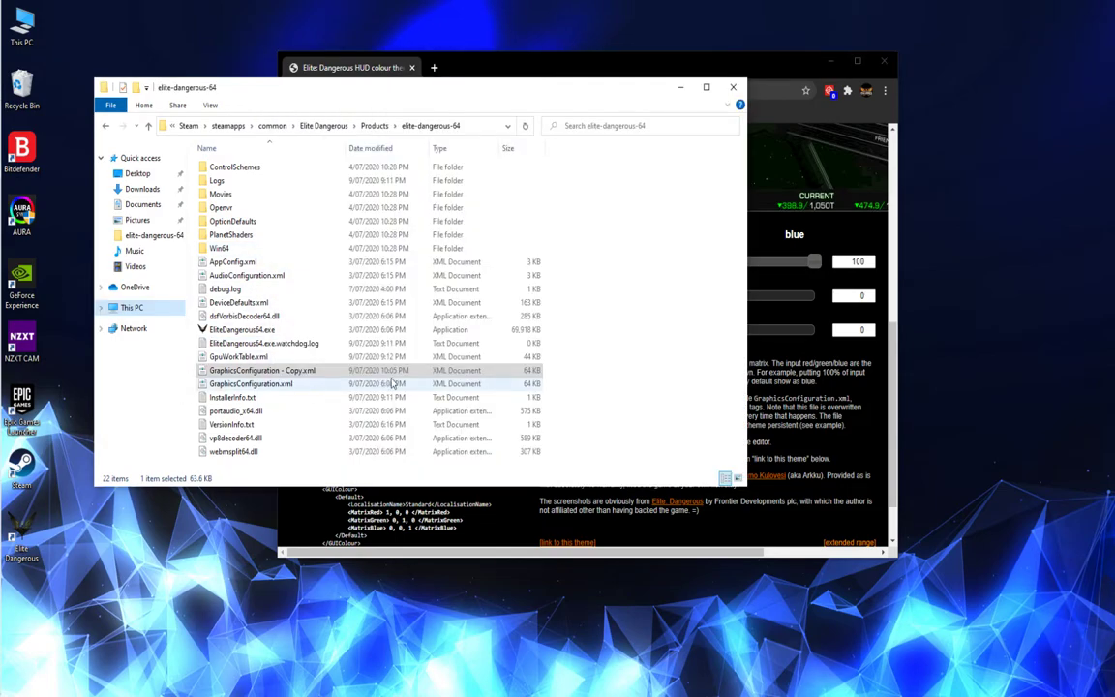
{"action": "left_click", "coordinate": [289, 373]}
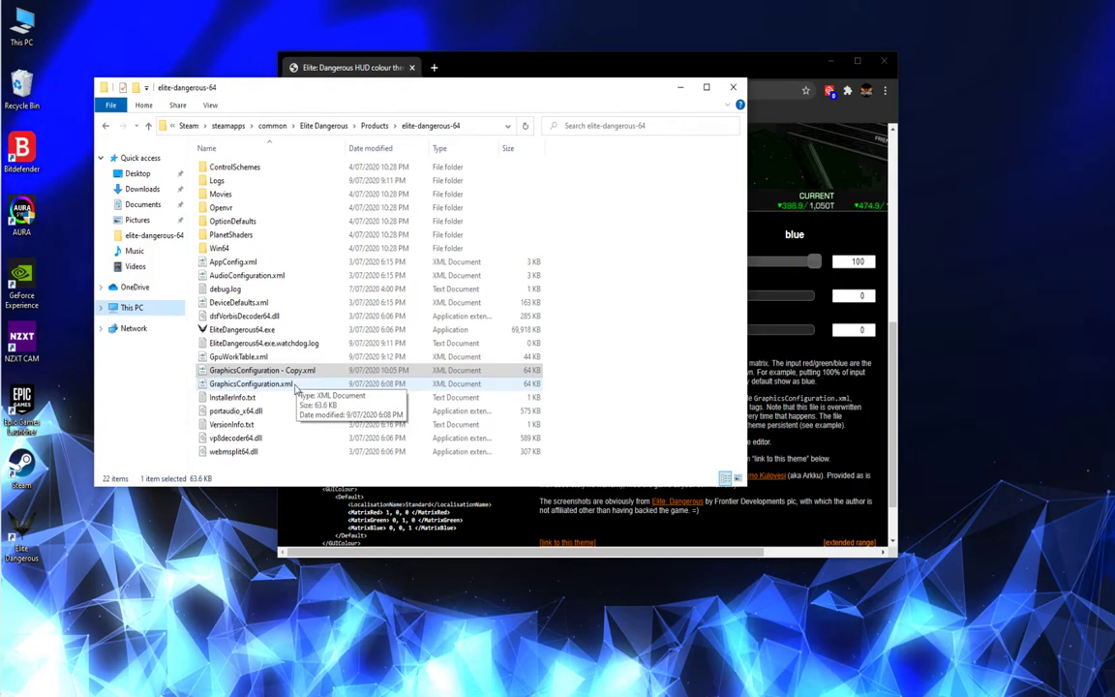
{"action": "left_click", "coordinate": [290, 385]}
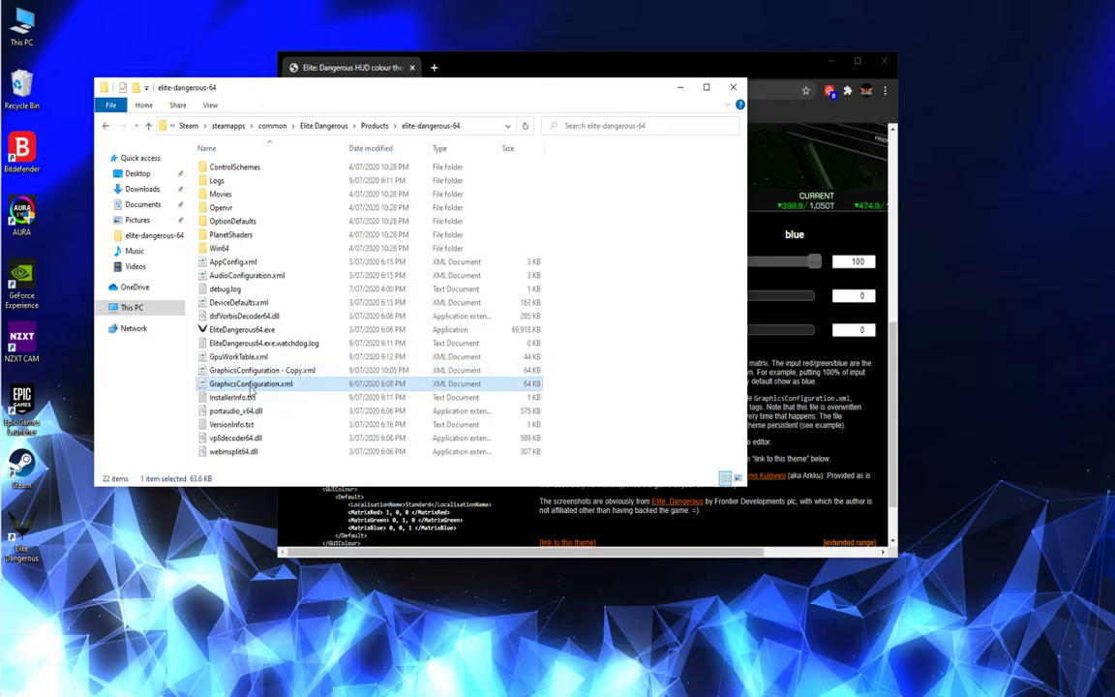
{"action": "right_click", "coordinate": [310, 386]}
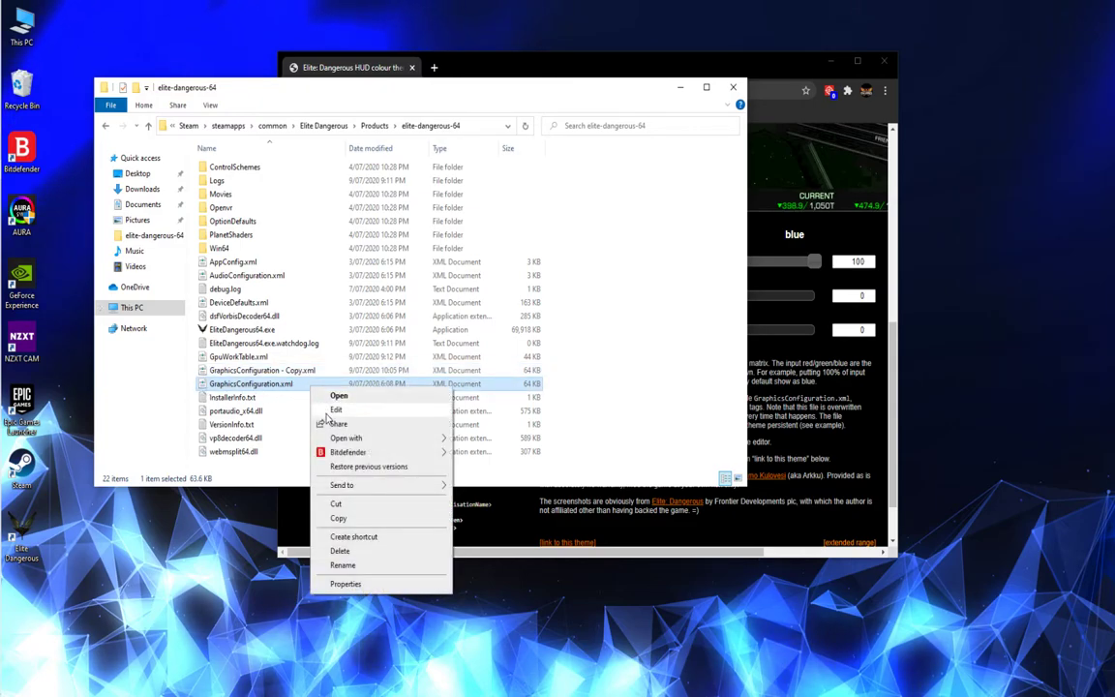
{"action": "left_click", "coordinate": [346, 584]}
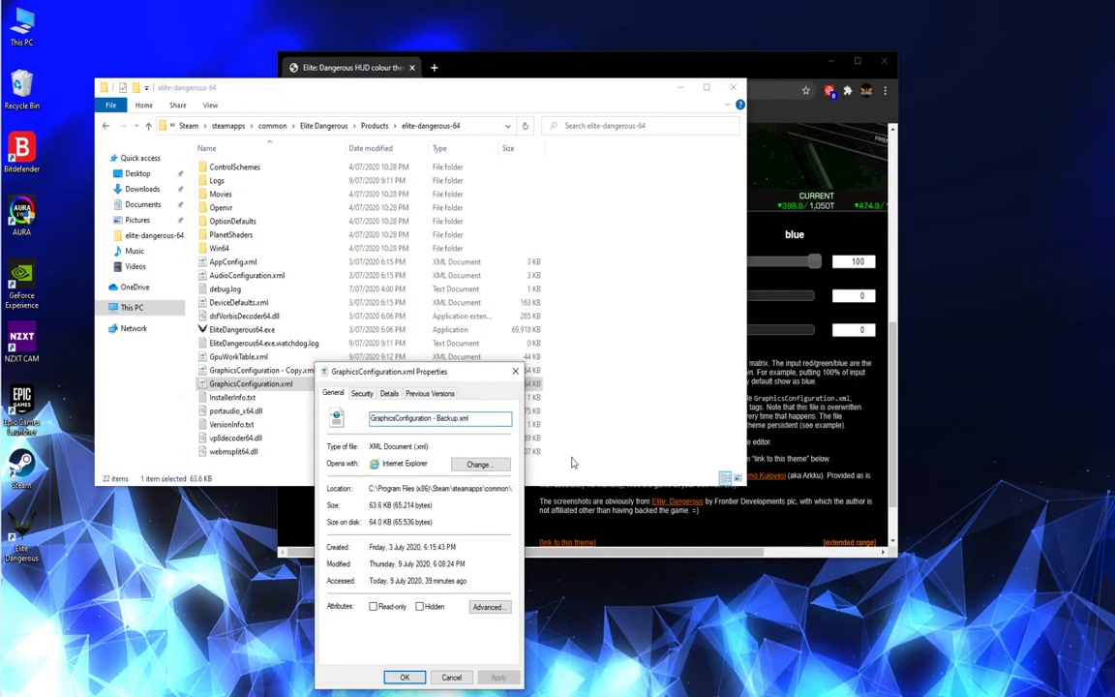
{"action": "left_click", "coordinate": [403, 677]}
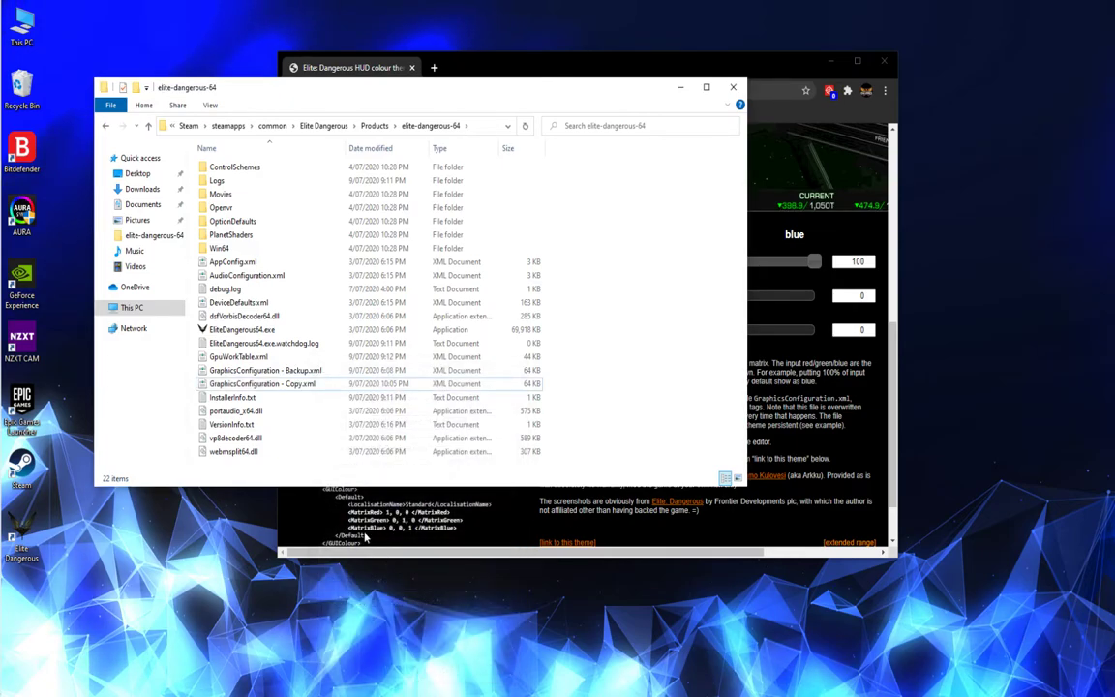
Rename the edited GraphicsConfiguration - Copy.xml as GraphicsConfiguration.xml through its file properties.
{"action": "right_click", "coordinate": [301, 385]}
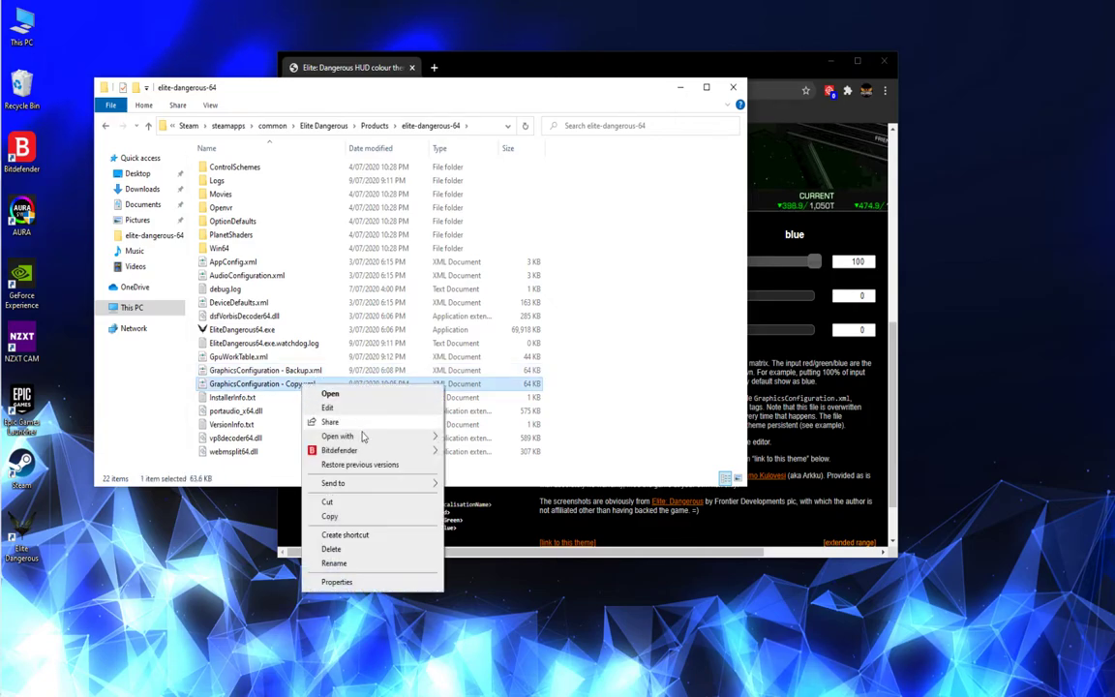
{"action": "left_click", "coordinate": [337, 582]}
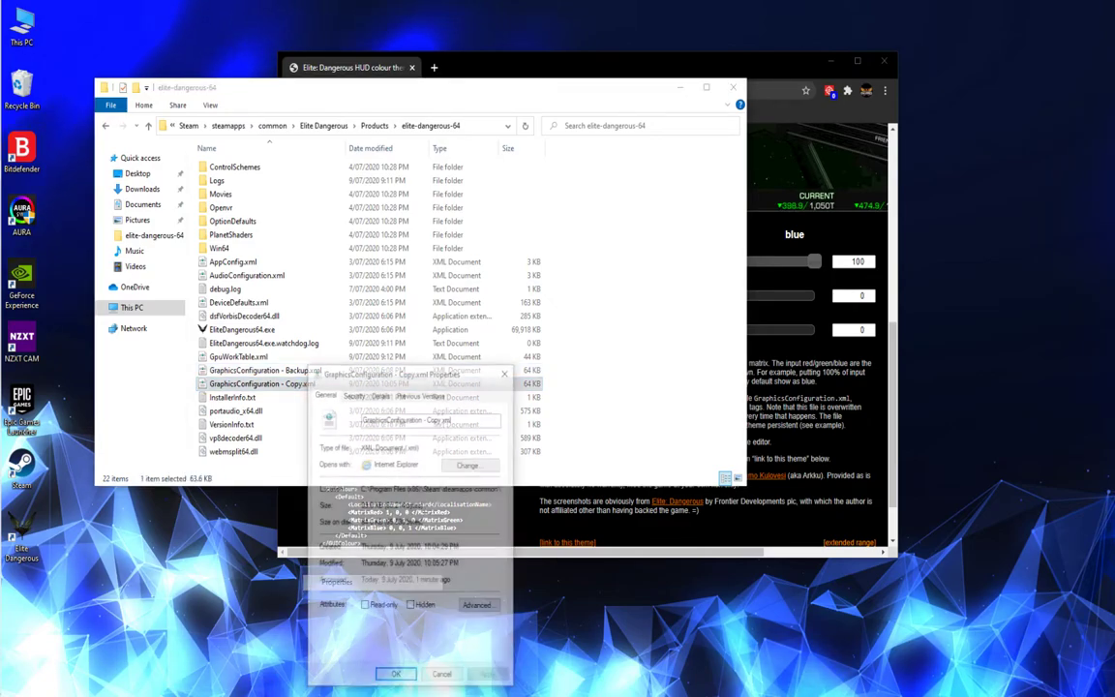
{"action": "left_click", "coordinate": [441, 419]}
{"action": "key", "text": "BackSpace"}
{"action": "key", "text": "BackSpace"}
{"action": "key", "text": "BackSpace"}
{"action": "key", "text": "BackSpace"}
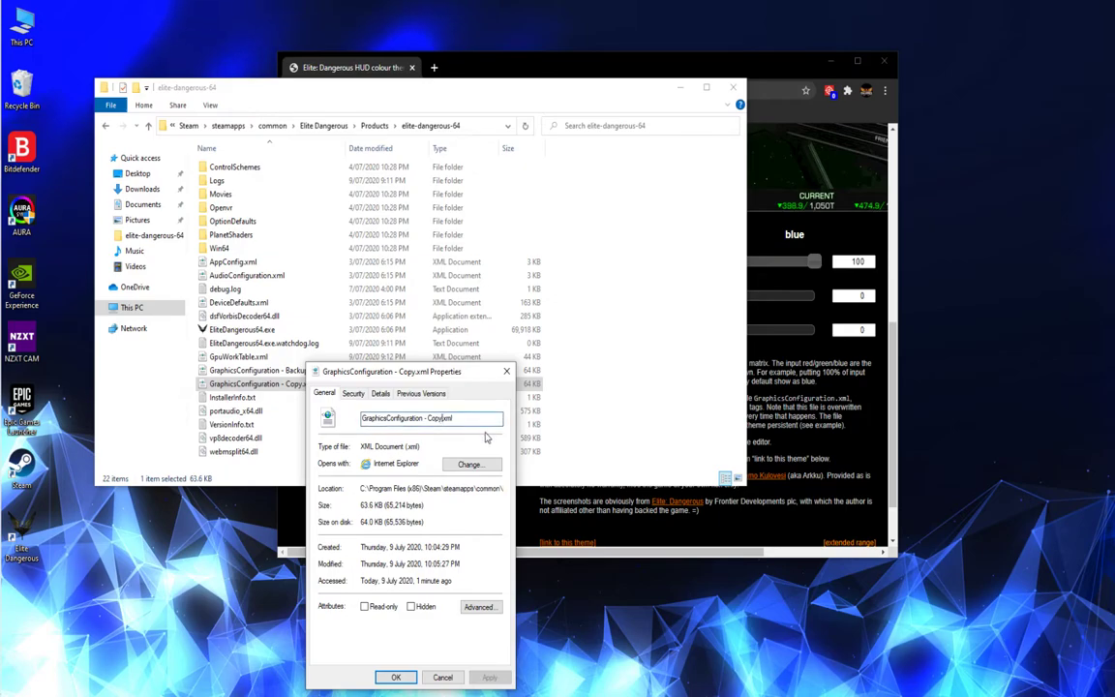
{"action": "key", "text": "BackSpace"}
{"action": "key", "text": "BackSpace"}
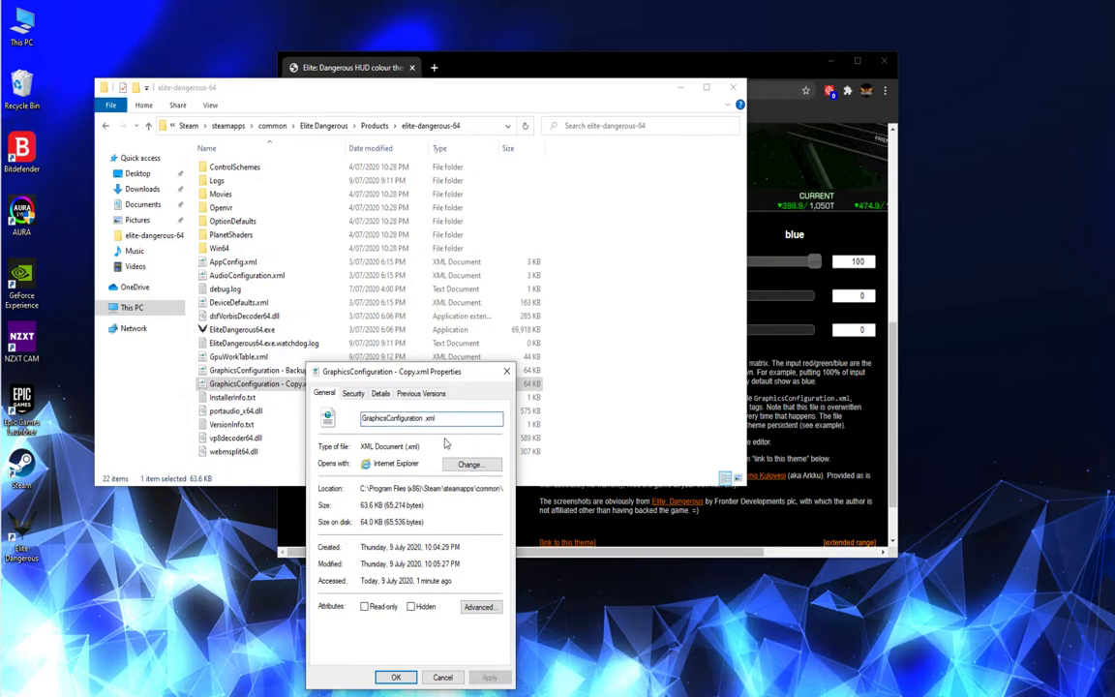
{"action": "key", "text": "BackSpace"}
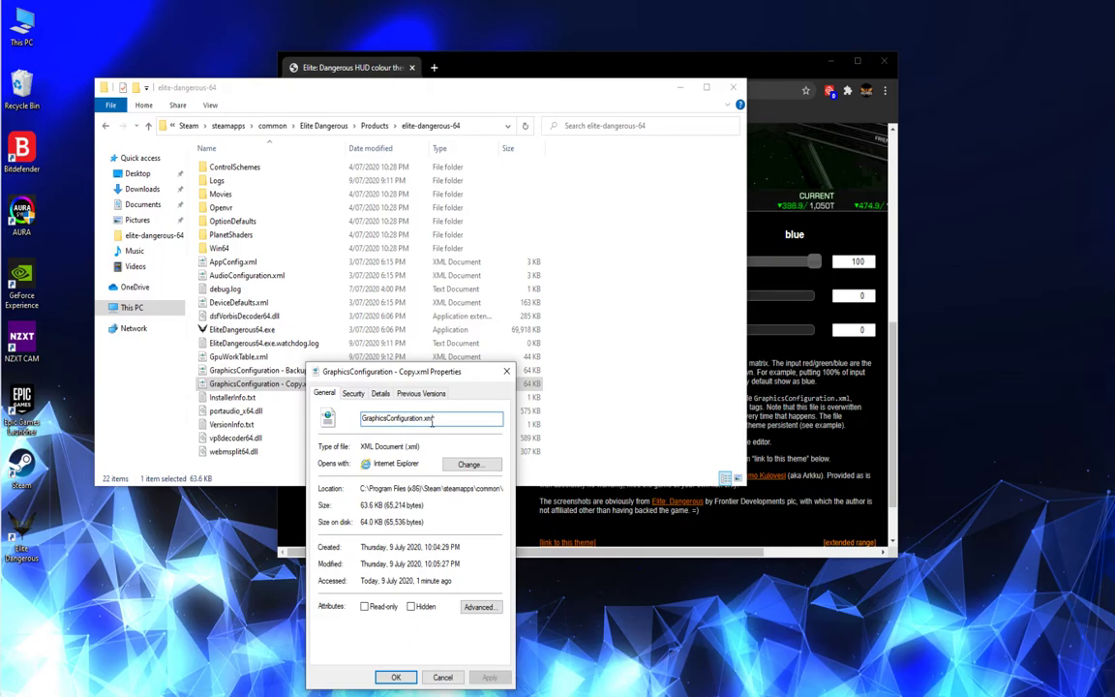
{"action": "left_click", "coordinate": [396, 677]}
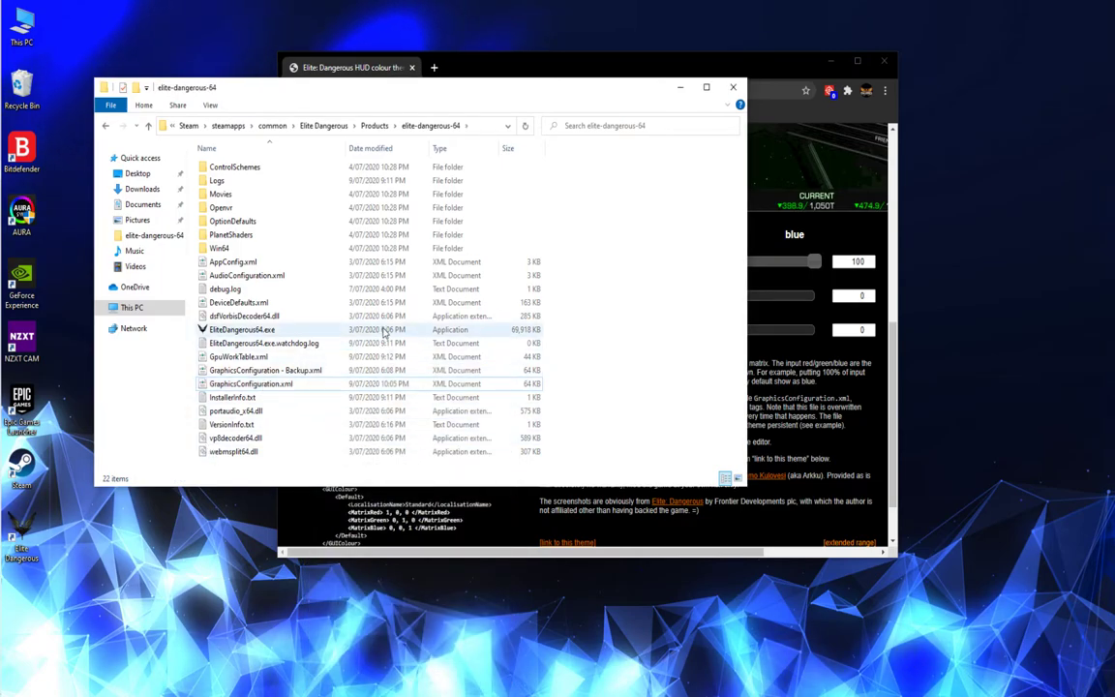
Minimise the elite-dangerous-64 folder window and open the %localappdata% folder through Windows search.
{"action": "mouse_move", "coordinate": [2, 246]}
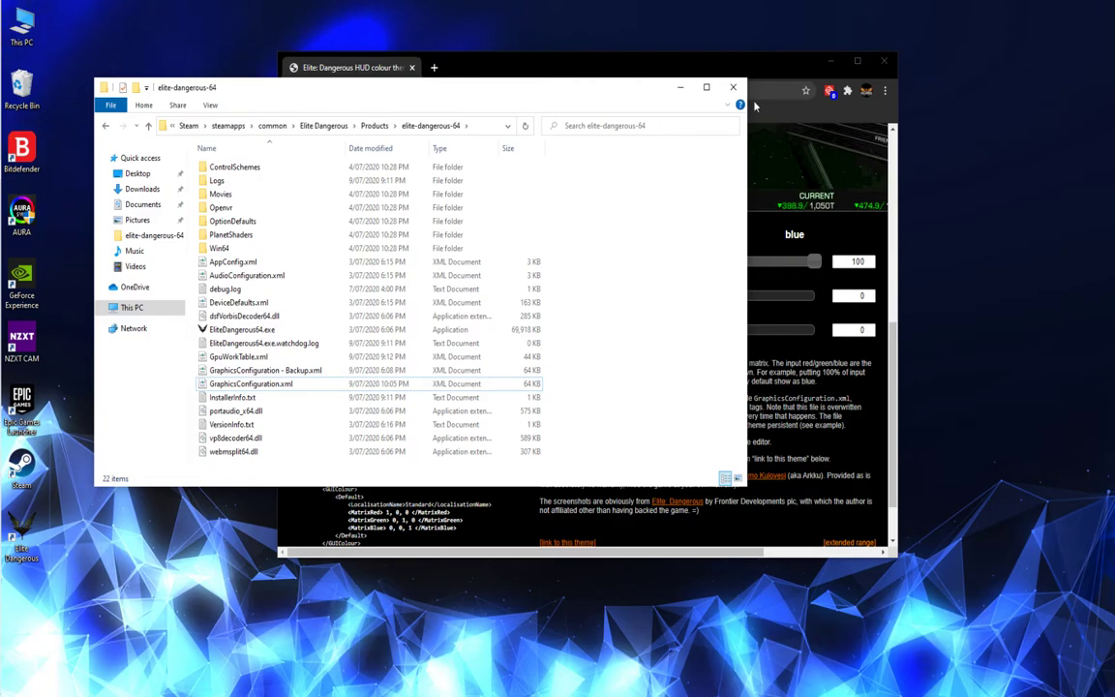
{"action": "left_click", "coordinate": [680, 87]}
{"action": "left_click", "coordinate": [192, 270]}
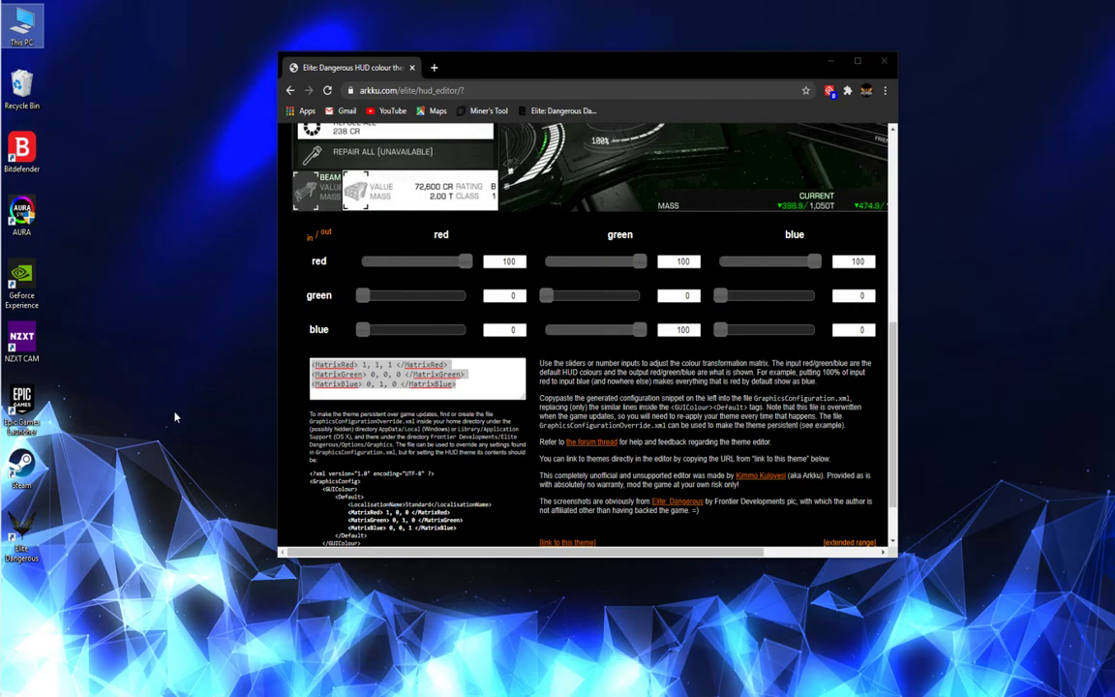
{"action": "left_click", "coordinate": [17, 29]}
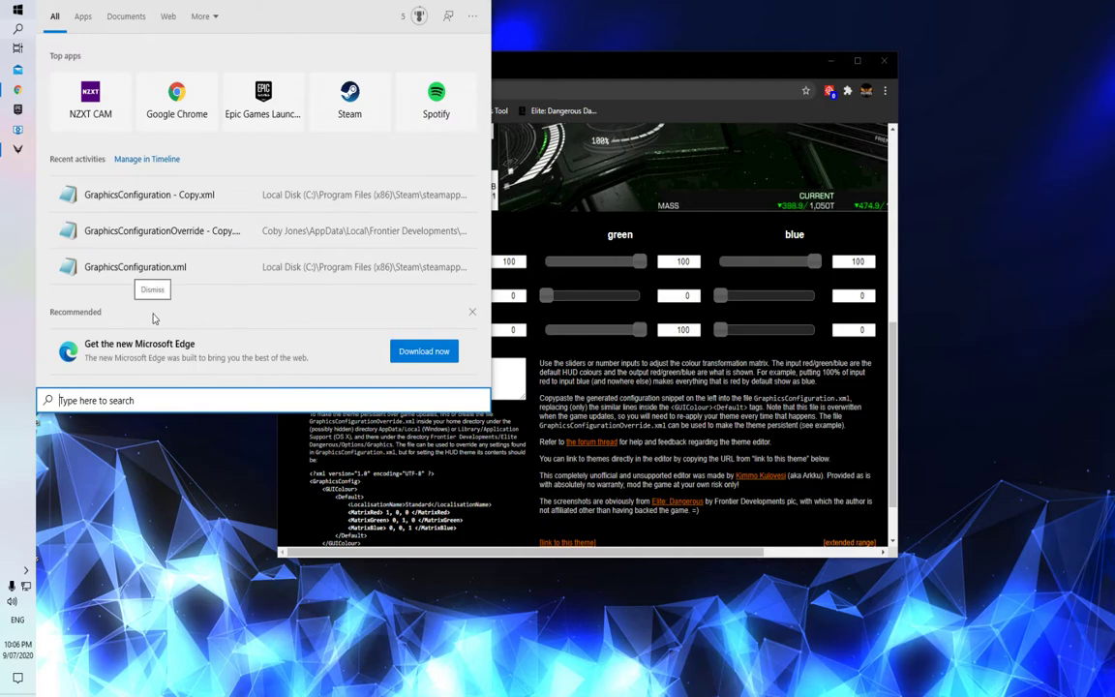
{"action": "type", "text": "%loca"}
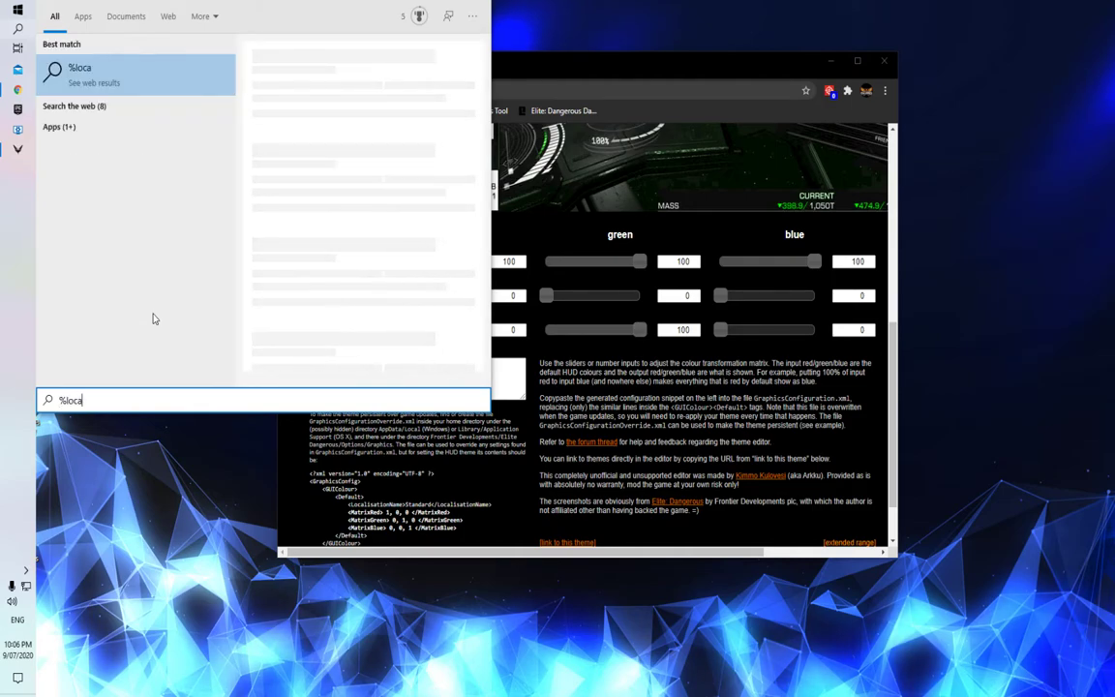
{"action": "type", "text": "l appdata%"}
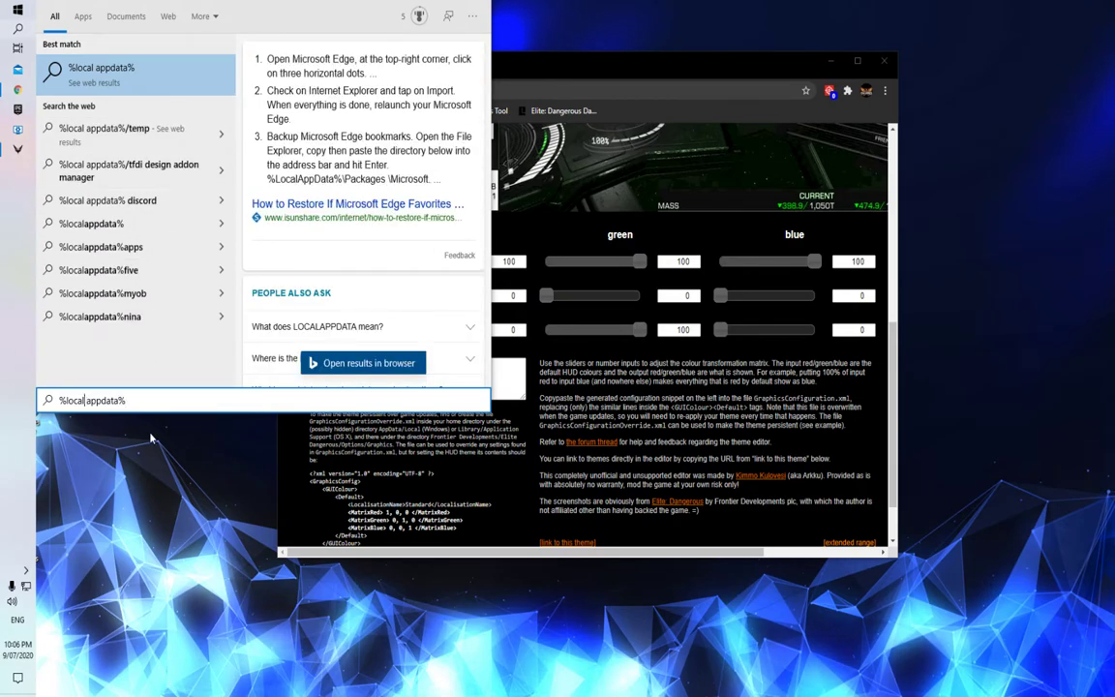
{"action": "key", "text": "BackSpace"}
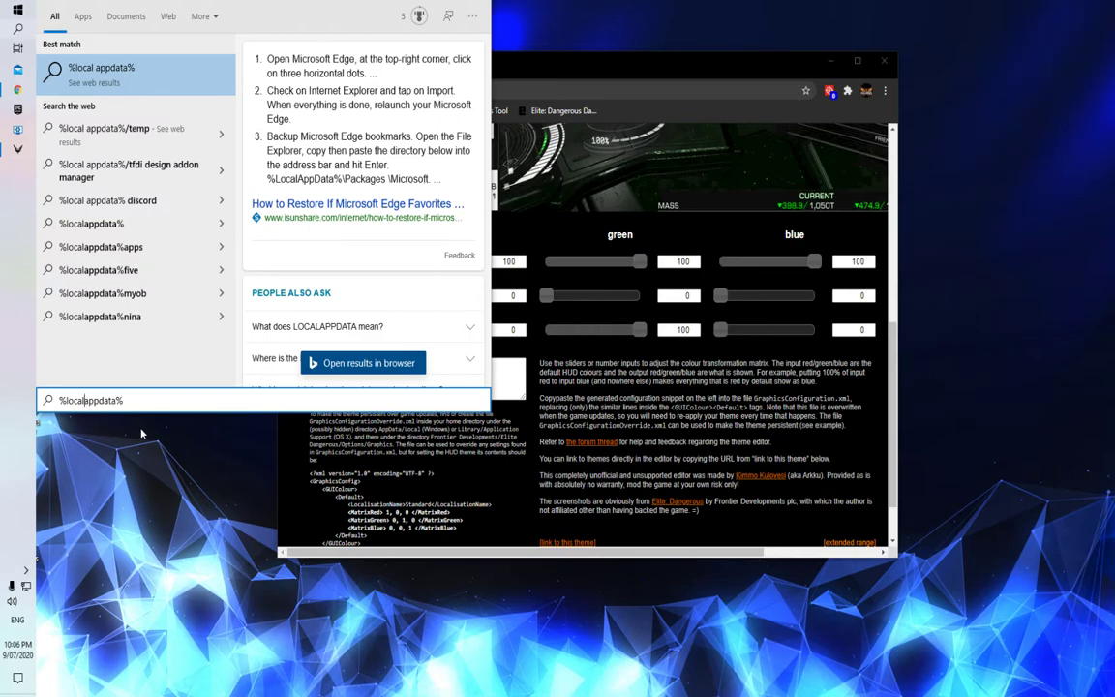
{"action": "left_click", "coordinate": [121, 86]}
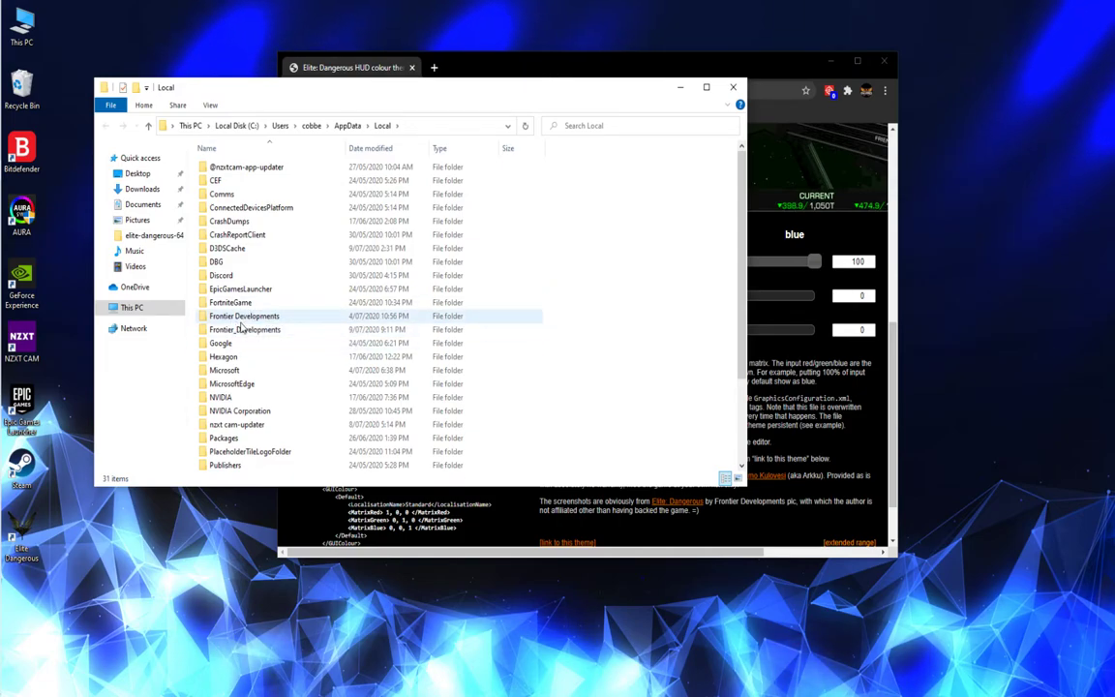
Navigate from the Local folder through Frontier Developments, Elite Dangerous and Options to the Graphics folder.
{"action": "double_click", "coordinate": [238, 318]}
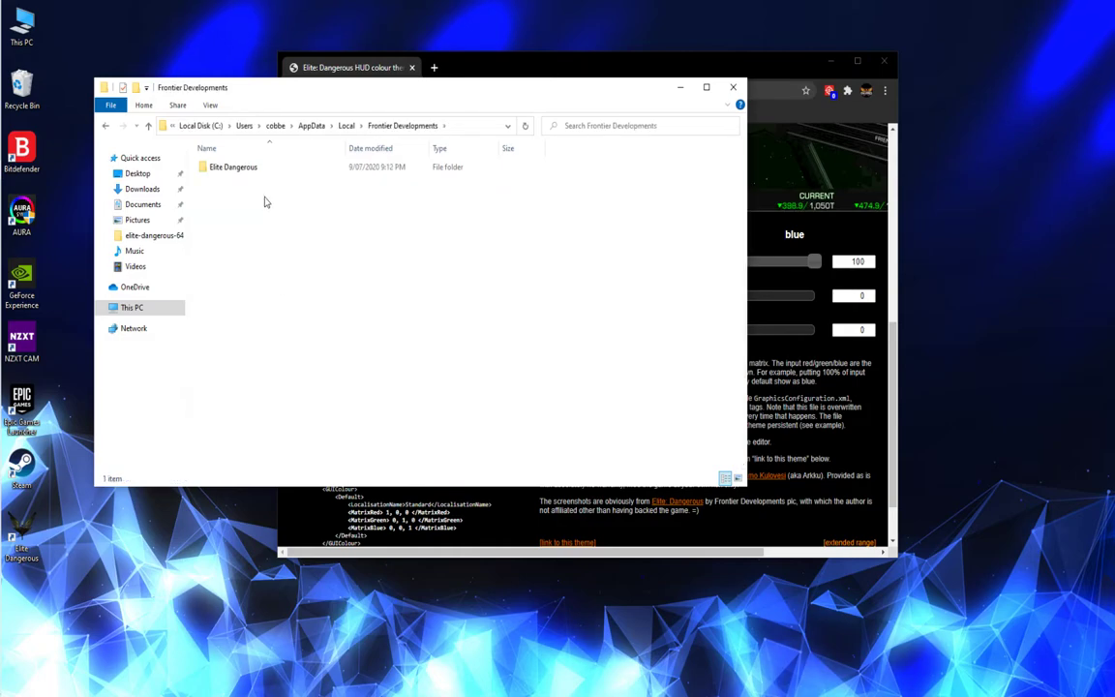
{"action": "double_click", "coordinate": [233, 168]}
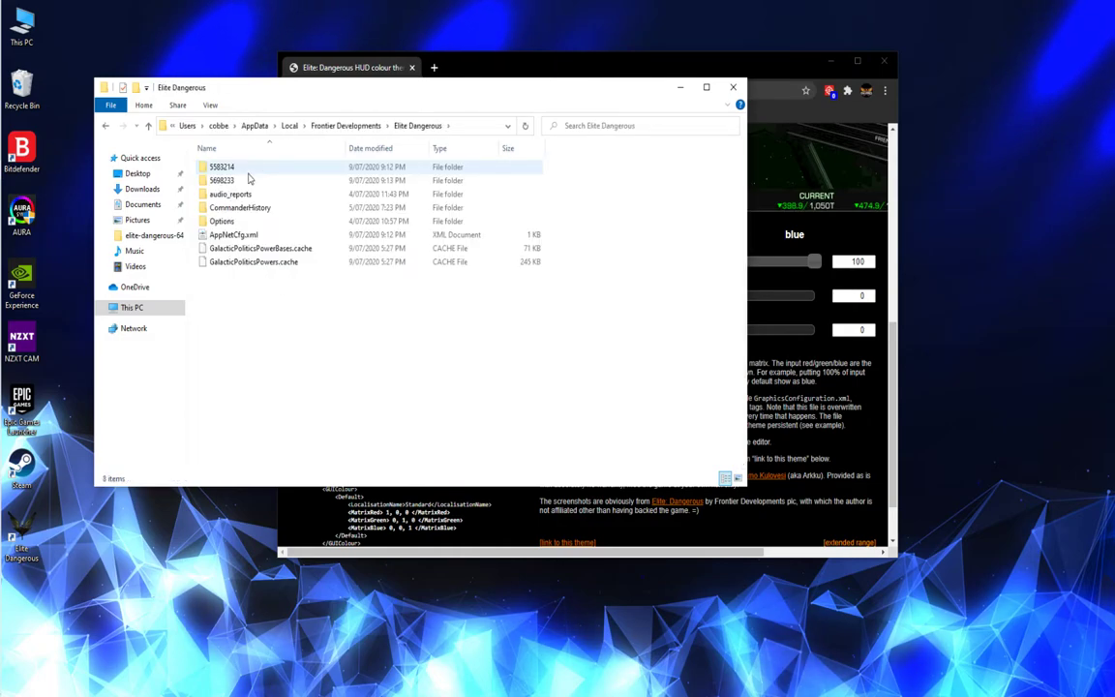
{"action": "double_click", "coordinate": [222, 220]}
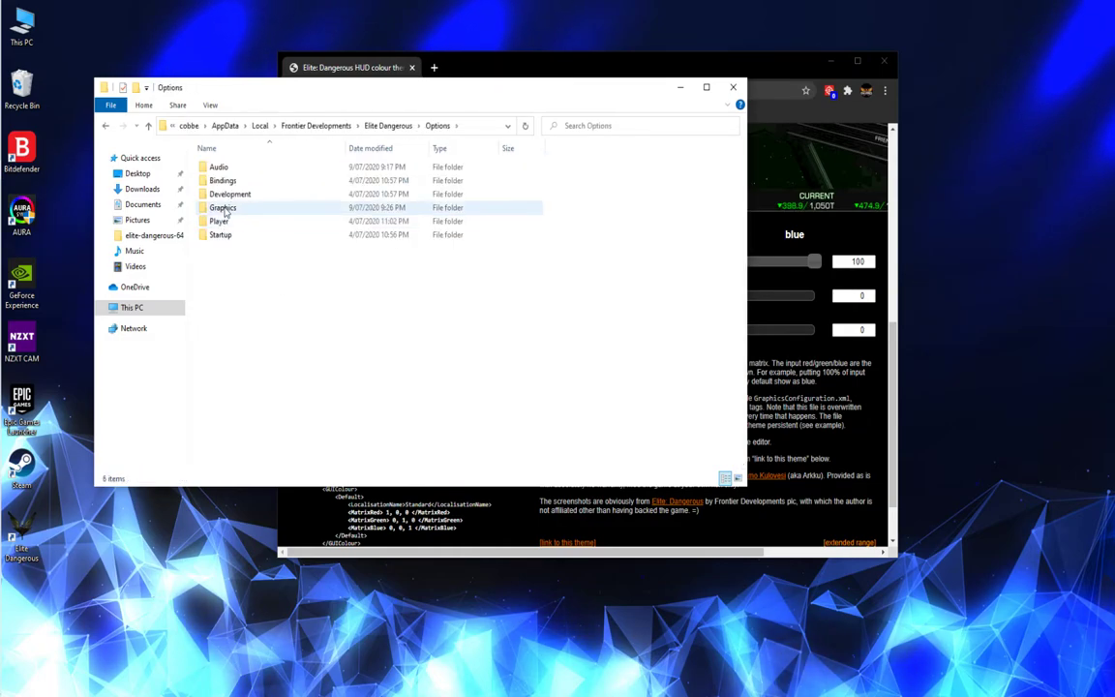
{"action": "double_click", "coordinate": [224, 208]}
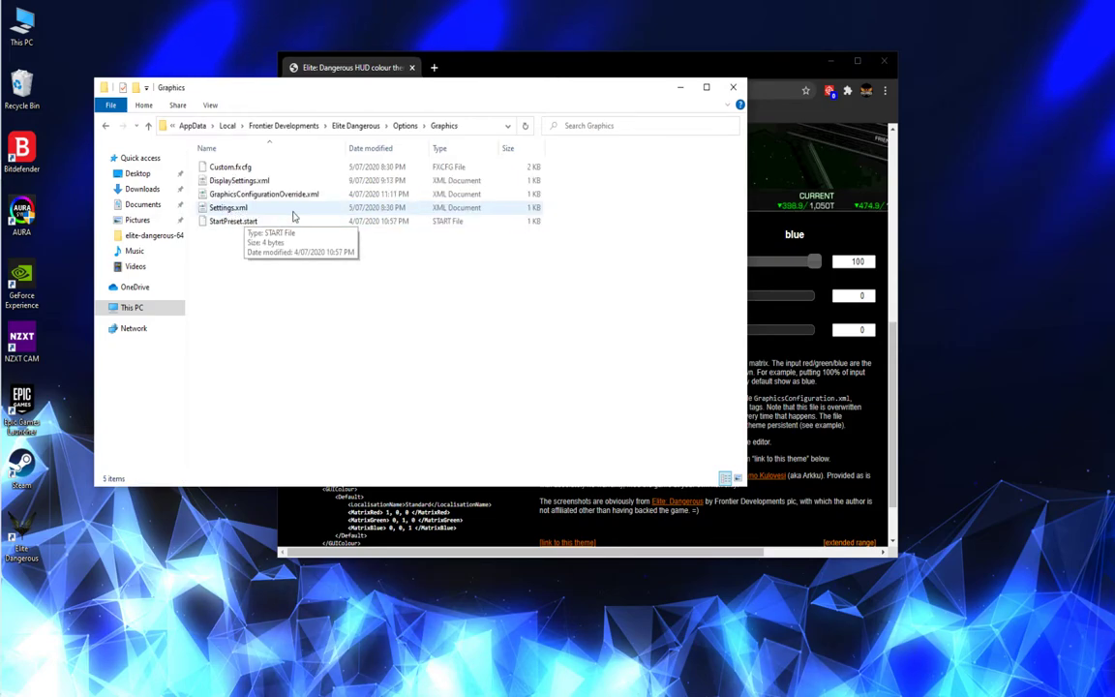
Duplicate GraphicsConfigurationOverride.xml within the Graphics folder and open the copy for editing in Notepad.
{"action": "left_click", "coordinate": [222, 191]}
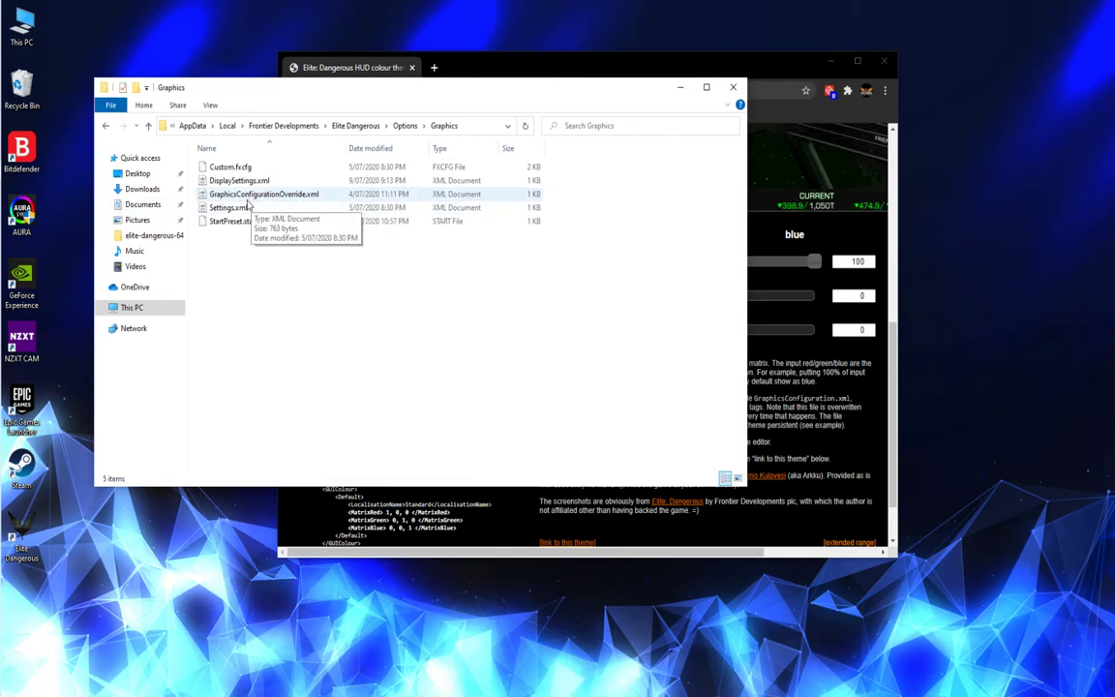
{"action": "left_click", "coordinate": [221, 193]}
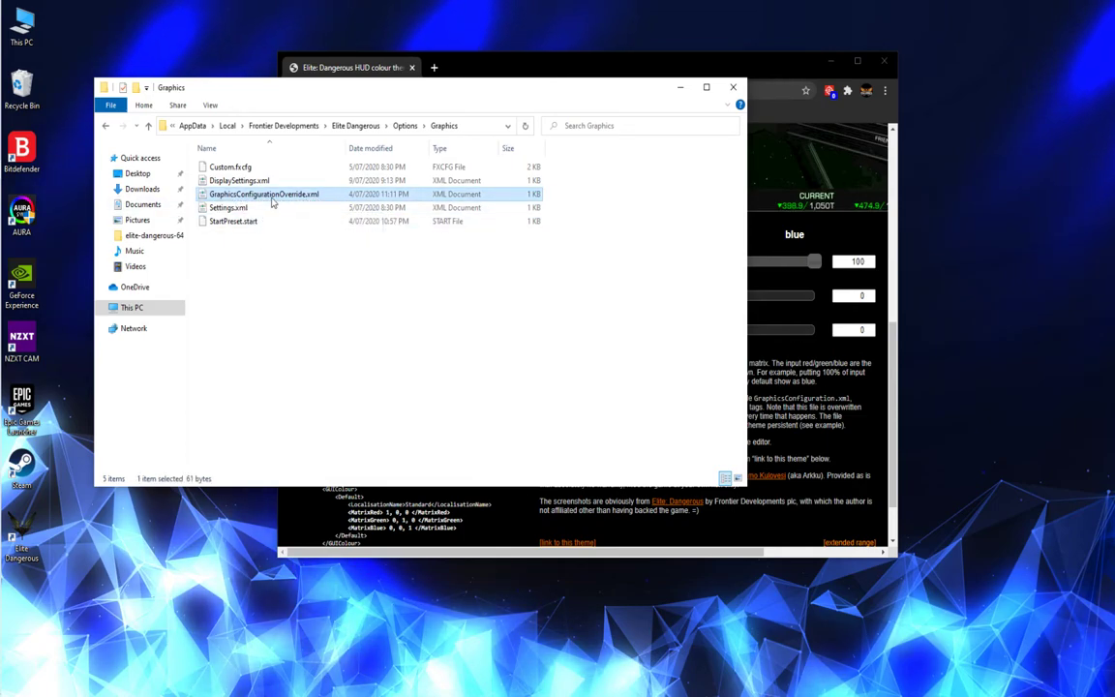
{"action": "right_click", "coordinate": [273, 196]}
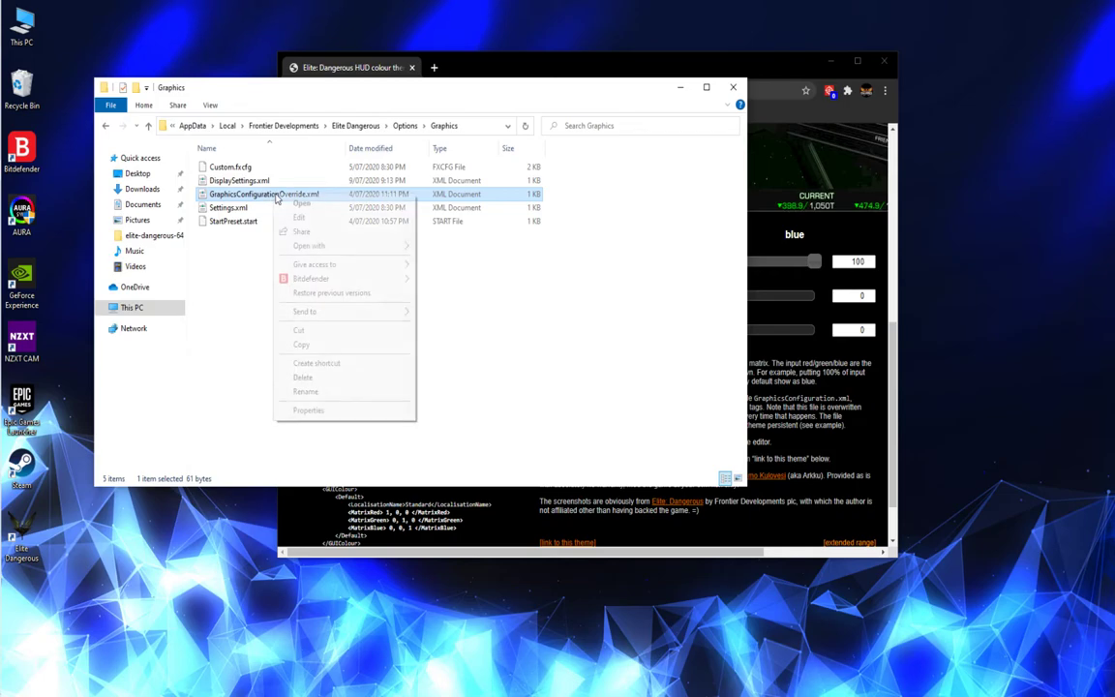
{"action": "left_click", "coordinate": [337, 351]}
{"action": "left_click", "coordinate": [268, 267]}
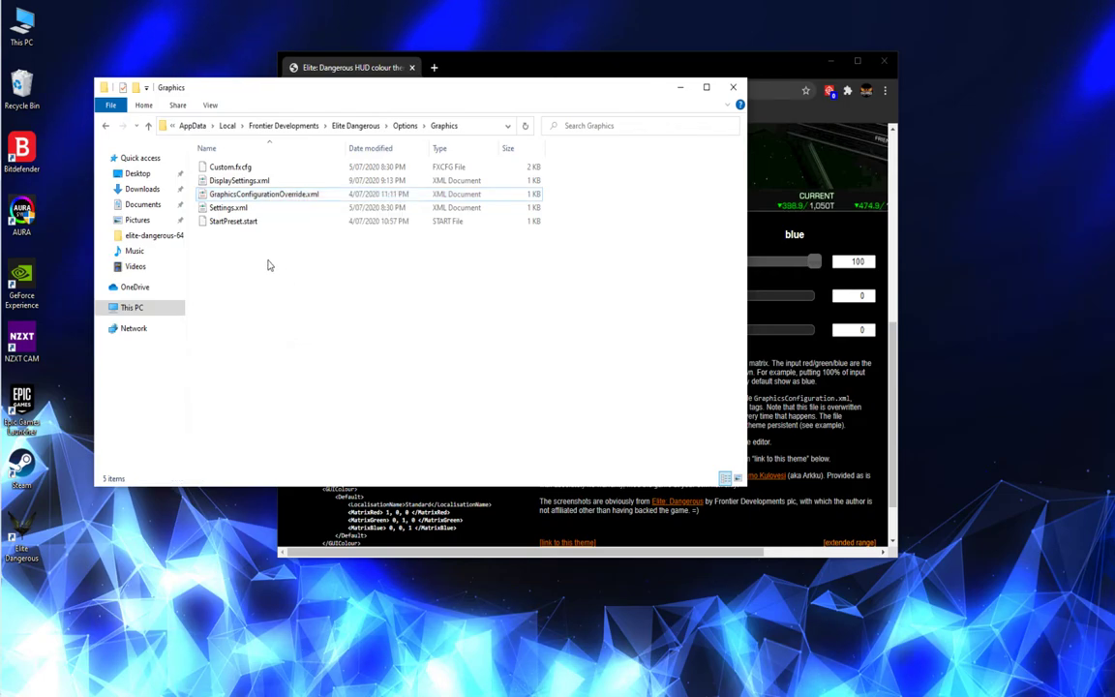
{"action": "right_click", "coordinate": [271, 264]}
{"action": "left_click", "coordinate": [308, 351]}
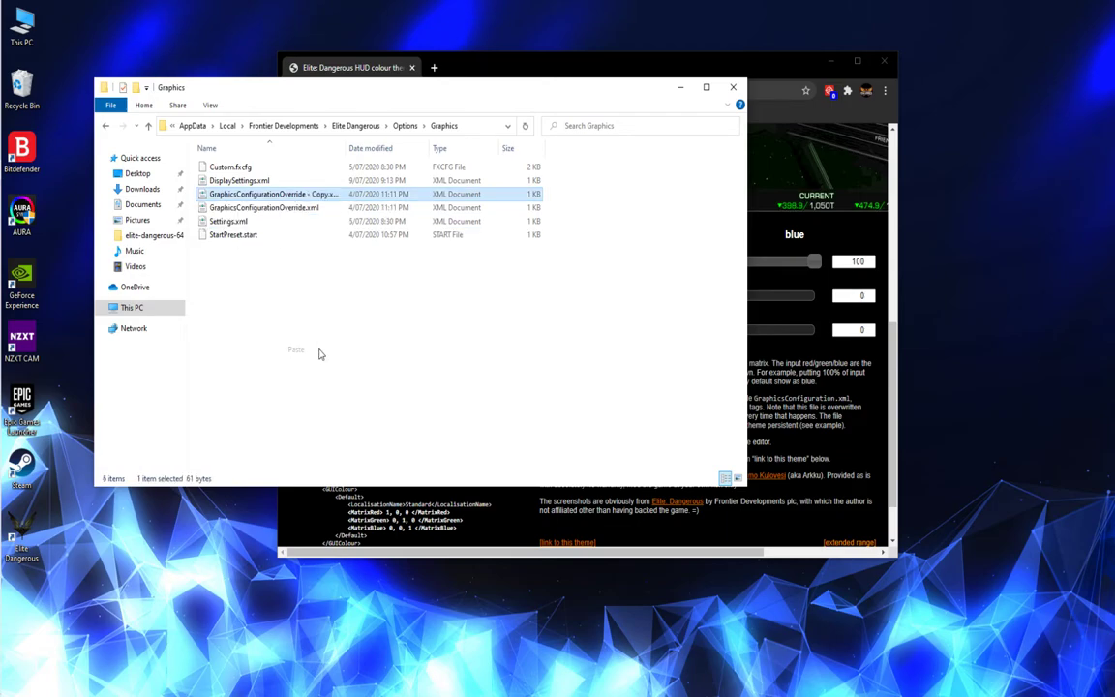
{"action": "right_click", "coordinate": [295, 198]}
{"action": "left_click", "coordinate": [310, 219]}
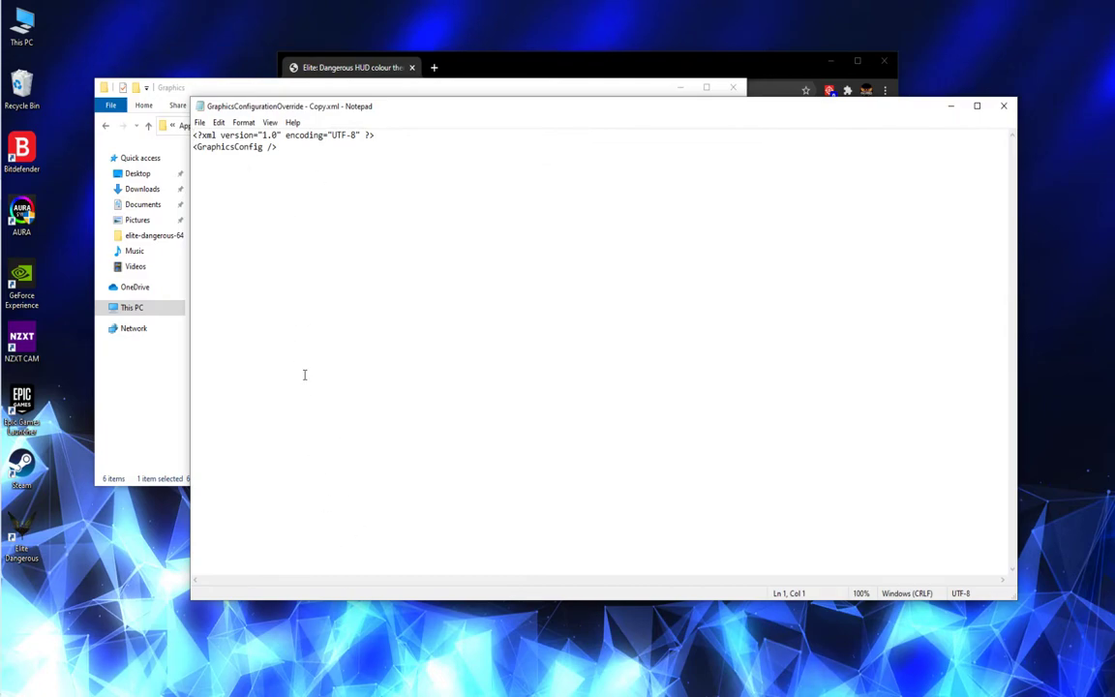
Replace the entire contents of GraphicsConfigurationOverride - Copy.xml with the example override XML copied from the HUD editor web page.
{"action": "left_click", "coordinate": [891, 75]}
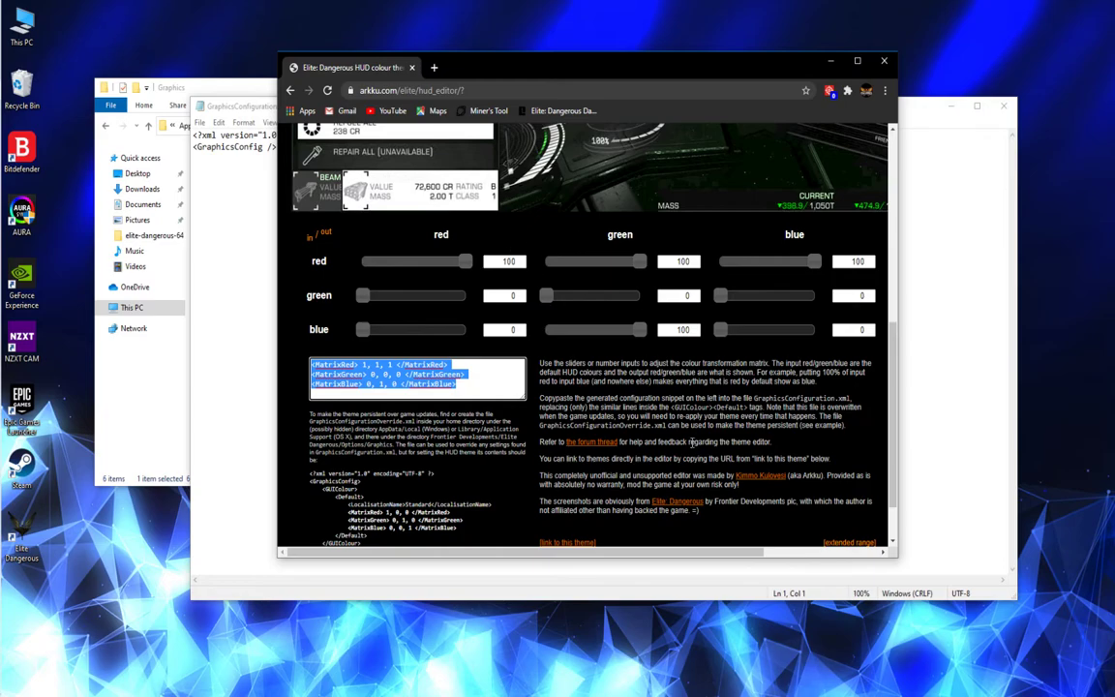
{"action": "scroll", "coordinate": [691, 441], "scroll_direction": "down", "scroll_amount": 1}
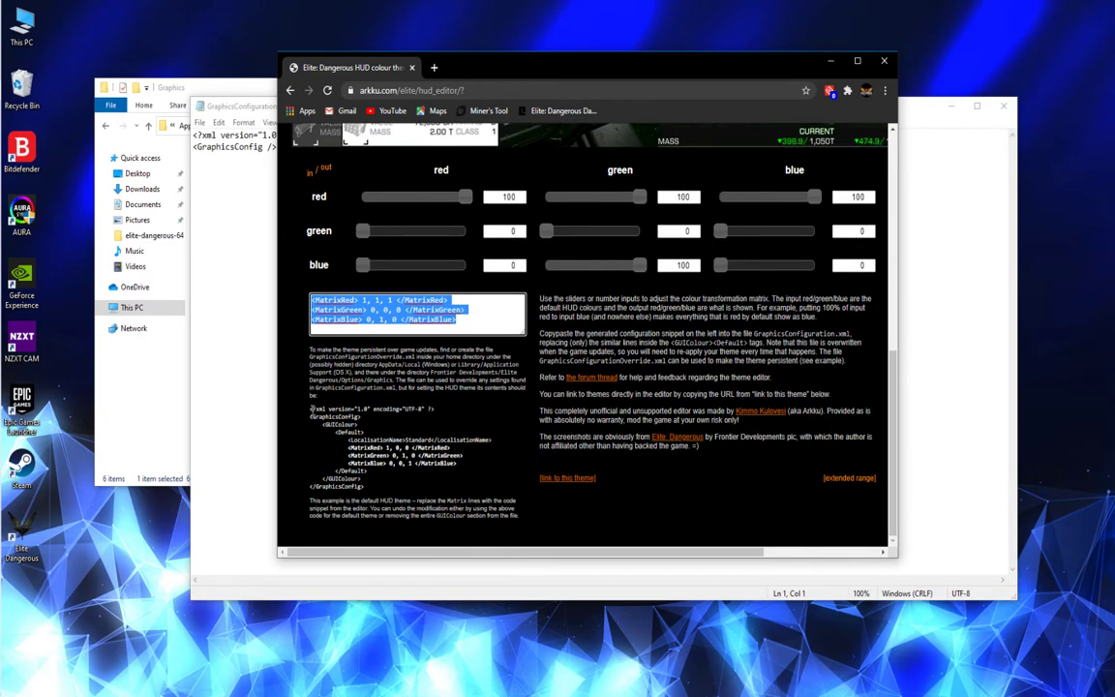
{"action": "left_click_drag", "start_coordinate": [311, 409], "coordinate": [392, 491]}
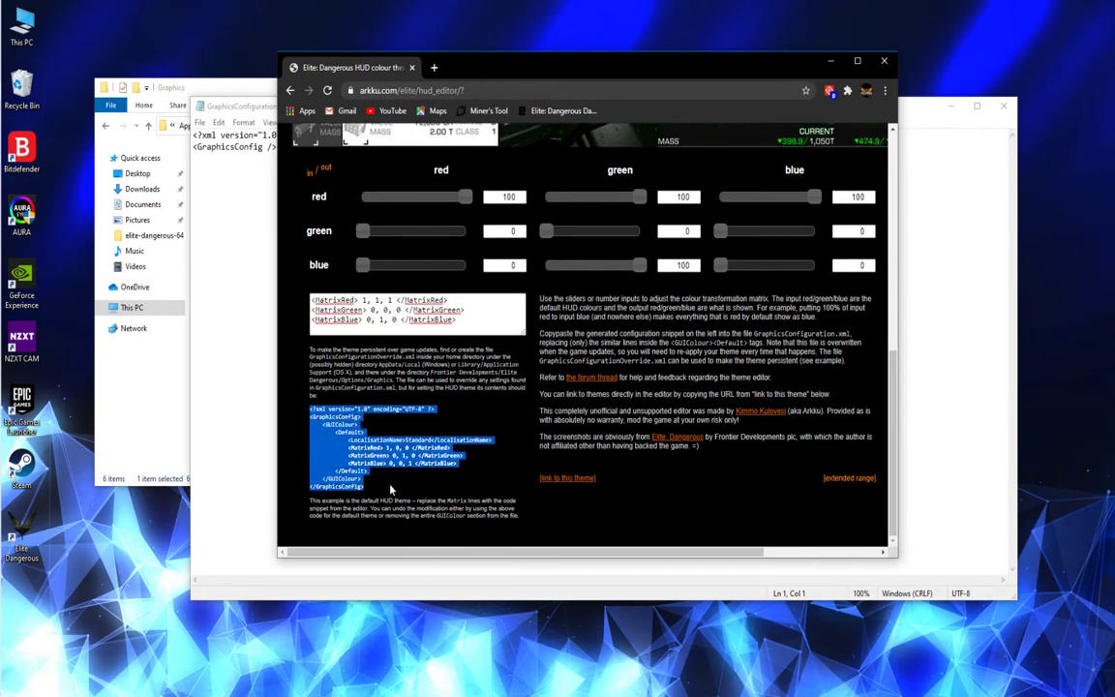
{"action": "right_click", "coordinate": [431, 446]}
{"action": "left_click", "coordinate": [455, 454]}
{"action": "left_click", "coordinate": [273, 370]}
{"action": "key", "text": "ctrl+a"}
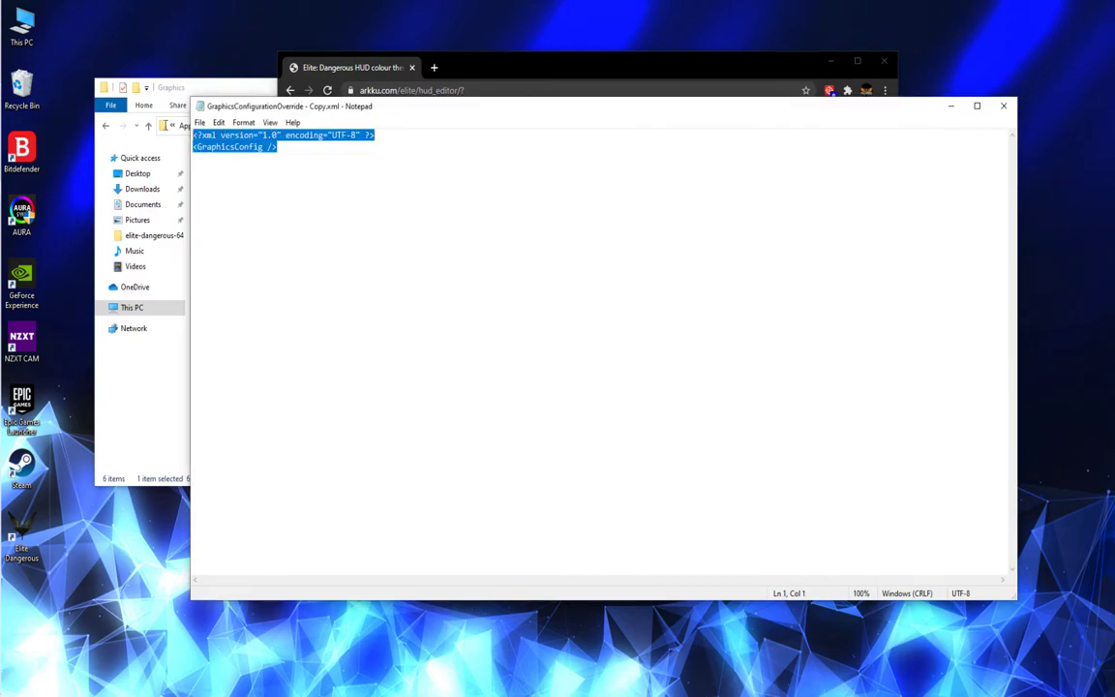
{"action": "right_click", "coordinate": [307, 155]}
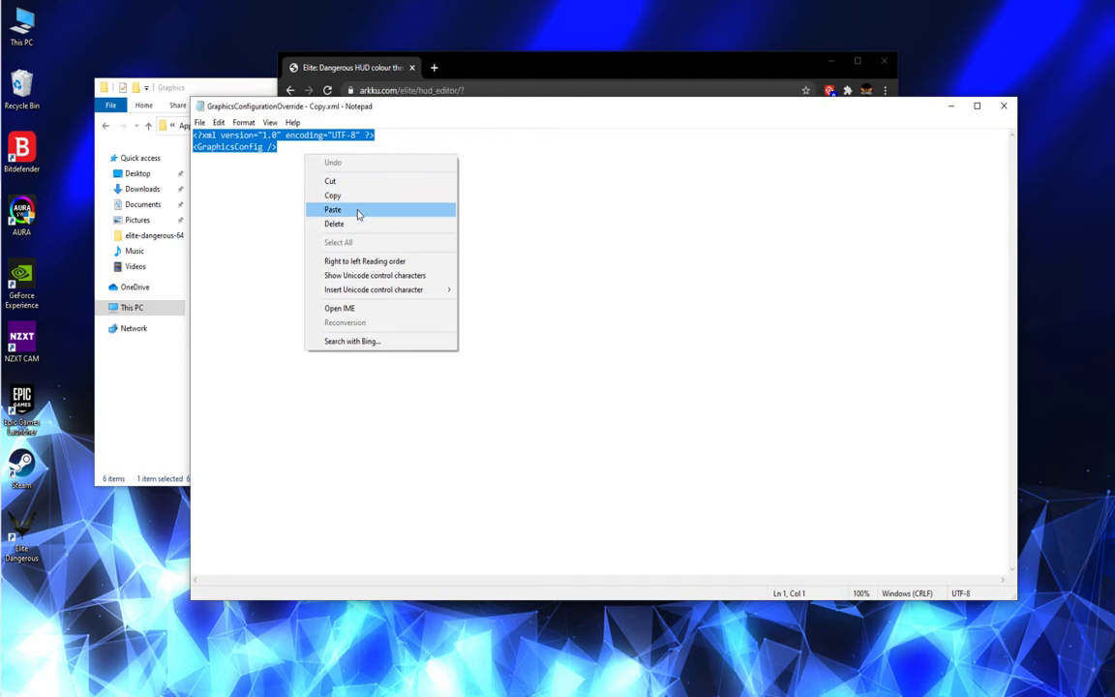
{"action": "left_click", "coordinate": [361, 212]}
Copy the custom matrix snippet (red 1, 1, 1; green 0, 0, 0; blue 0, 1, 0) from the HUD editor over the override file's three default Matrix lines.
{"action": "left_click", "coordinate": [804, 76]}
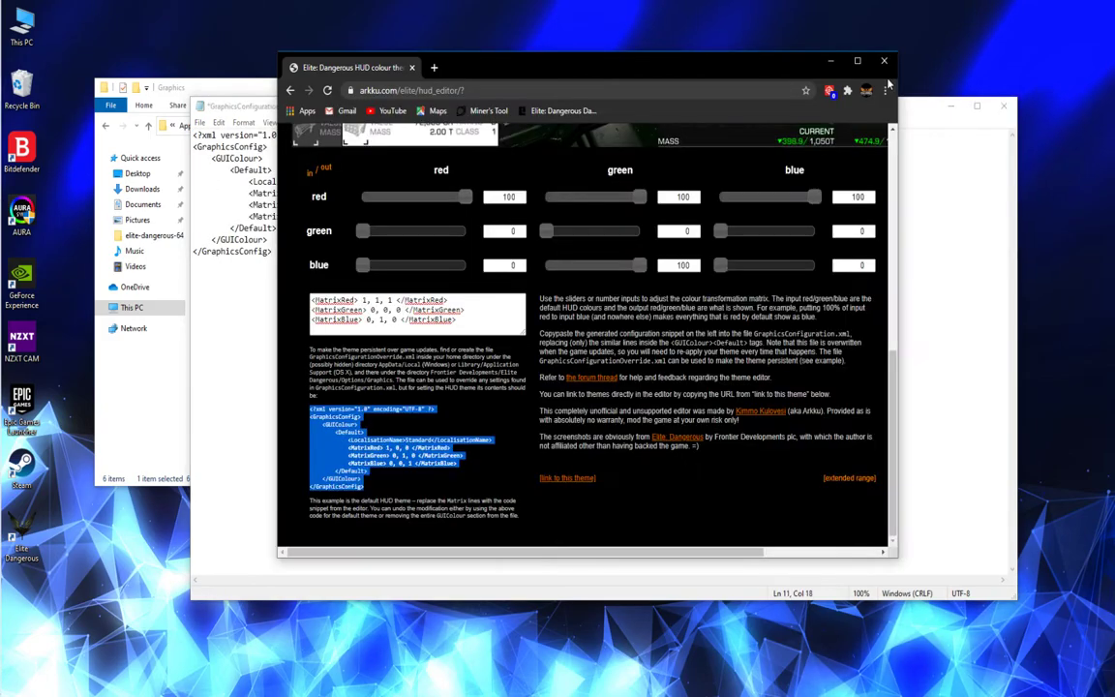
{"action": "left_click_drag", "start_coordinate": [457, 320], "coordinate": [308, 299]}
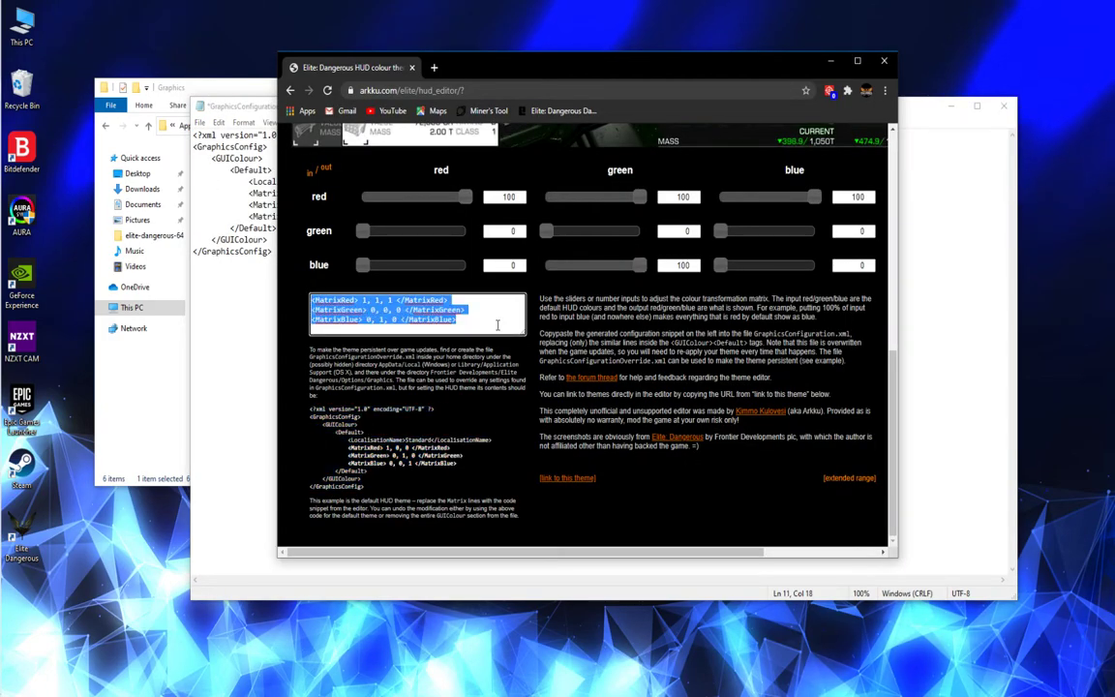
{"action": "right_click", "coordinate": [459, 318]}
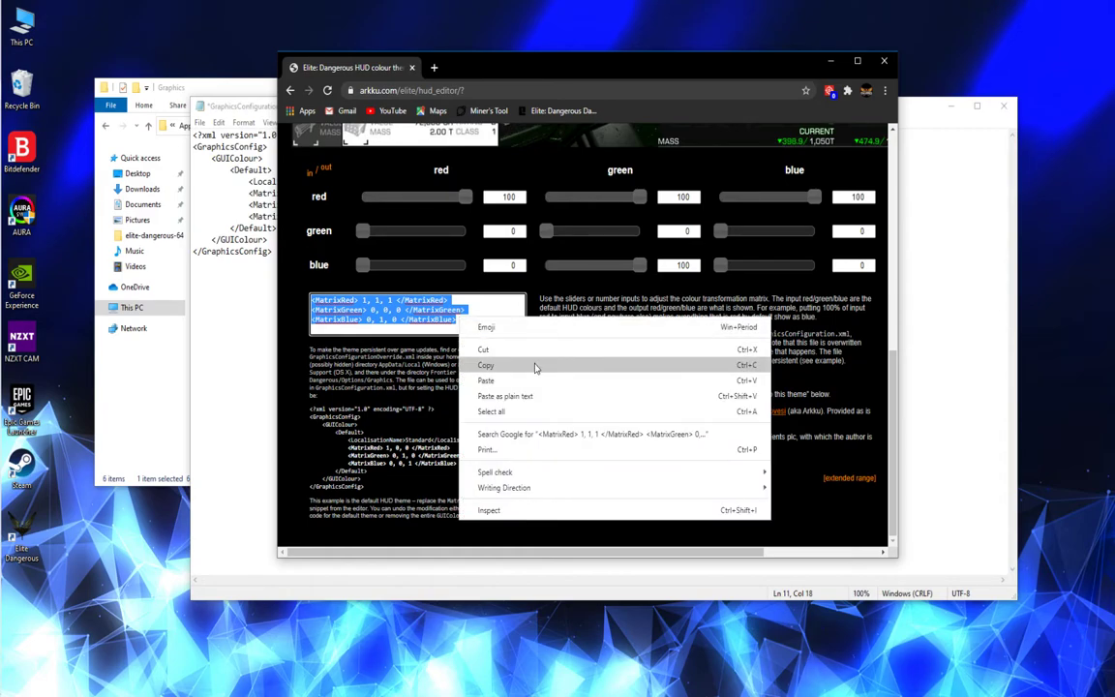
{"action": "left_click", "coordinate": [523, 368]}
{"action": "left_click", "coordinate": [959, 278]}
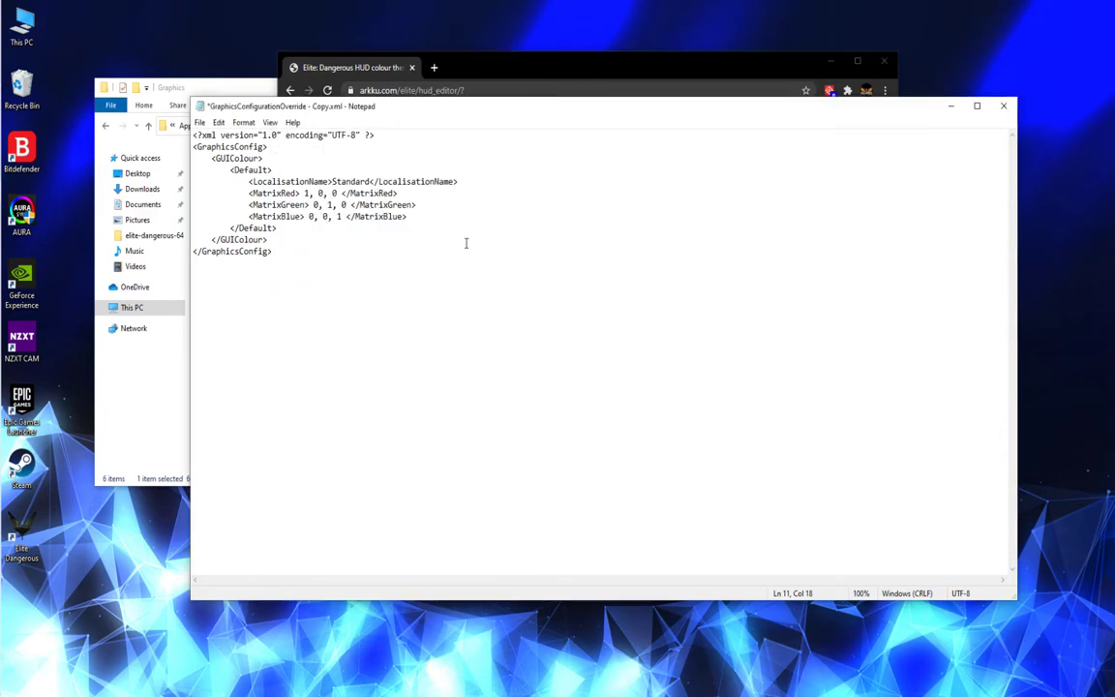
{"action": "triple_click", "coordinate": [418, 223]}
{"action": "left_click_drag", "start_coordinate": [417, 221], "coordinate": [346, 217]}
{"action": "left_click", "coordinate": [299, 264]}
{"action": "left_click_drag", "start_coordinate": [248, 193], "coordinate": [406, 217]}
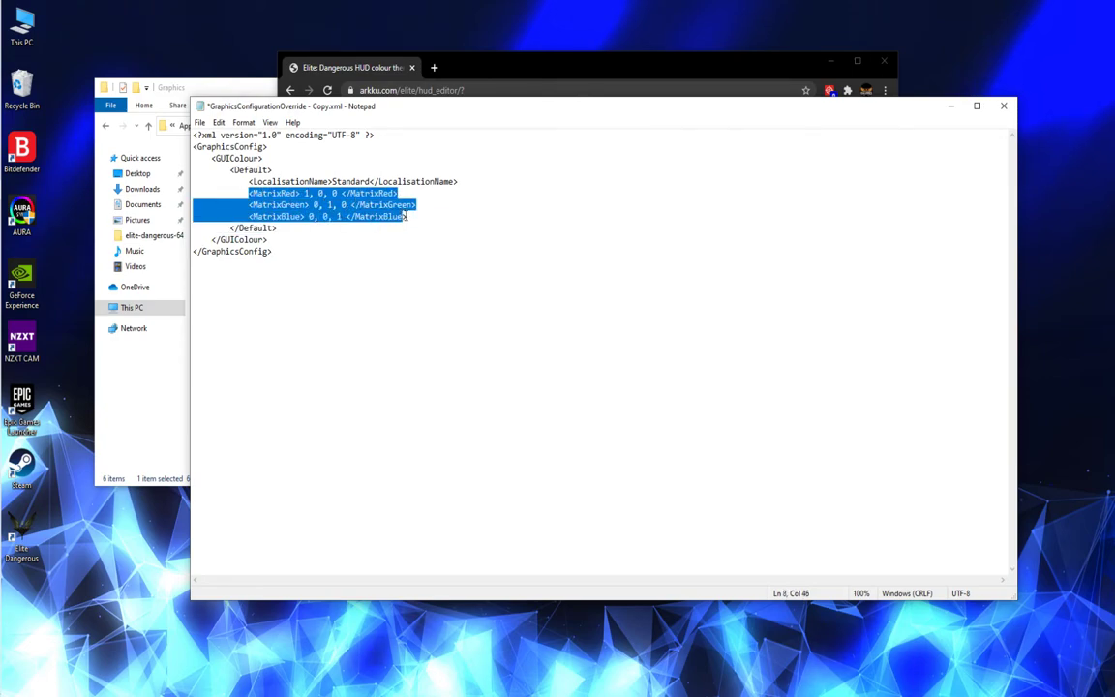
{"action": "right_click", "coordinate": [346, 189]}
{"action": "left_click", "coordinate": [392, 242]}
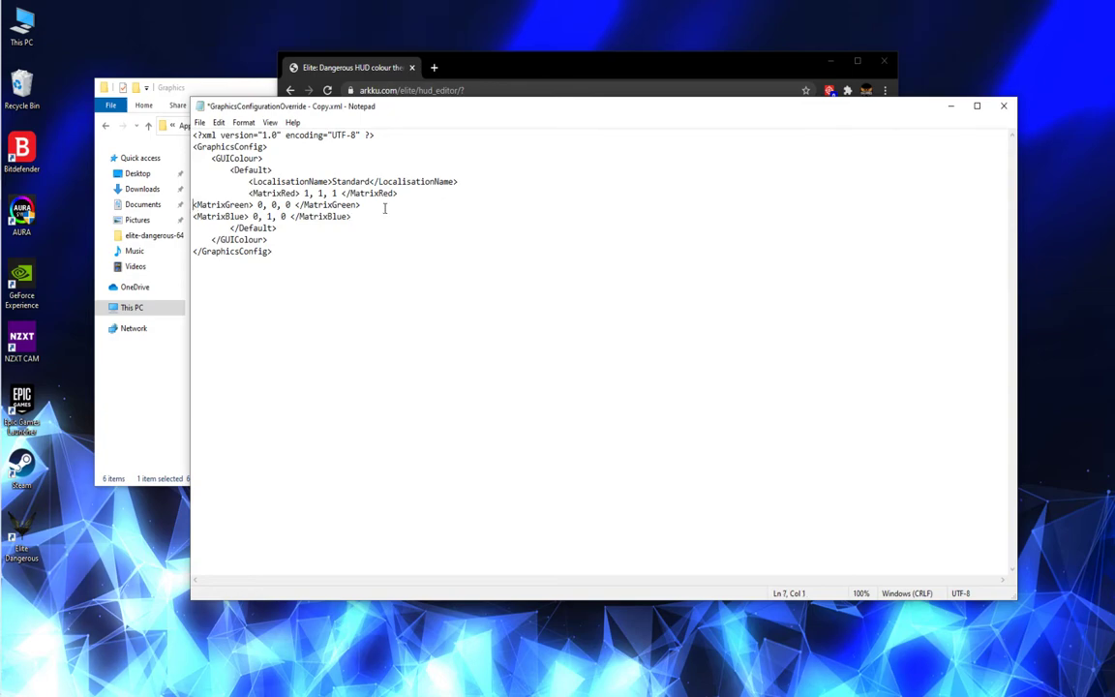
Indent the MatrixGreen and MatrixBlue lines by two tabs and shift the MatrixRed line to align with them.
{"action": "key", "text": "Tab"}
{"action": "key", "text": "Tab"}
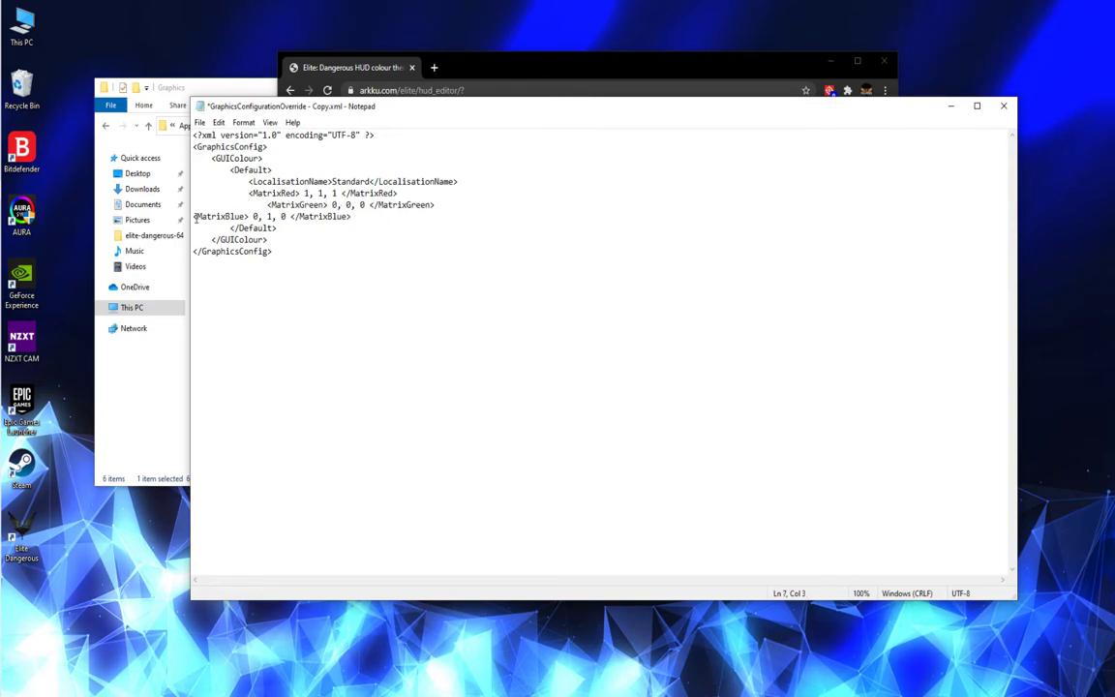
{"action": "left_click", "coordinate": [193, 215]}
{"action": "key", "text": "Tab"}
{"action": "key", "text": "Tab"}
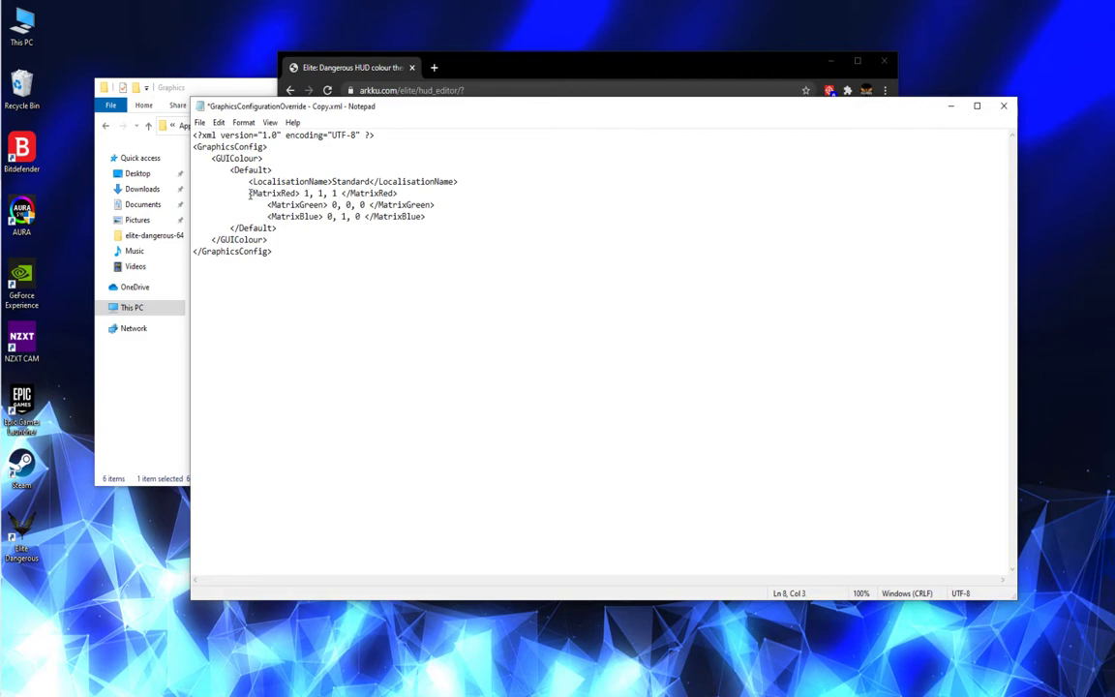
{"action": "key", "text": "Tab"}
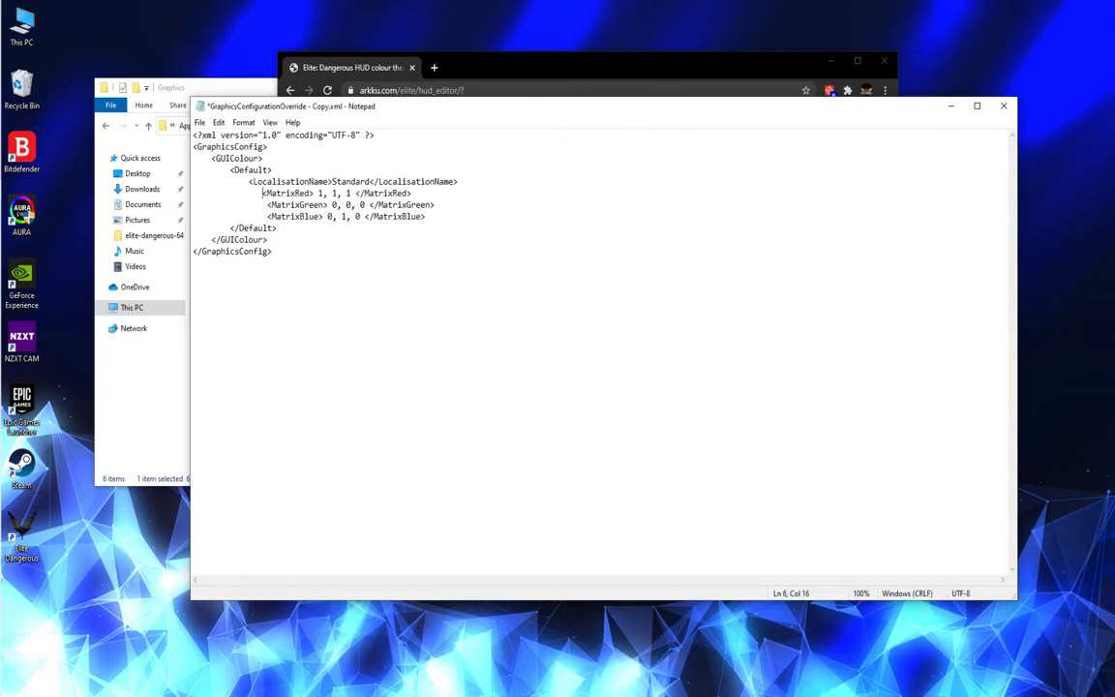
Save the edited GraphicsConfigurationOverride - Copy.xml and put its Notepad window away.
{"action": "left_click", "coordinate": [200, 122]}
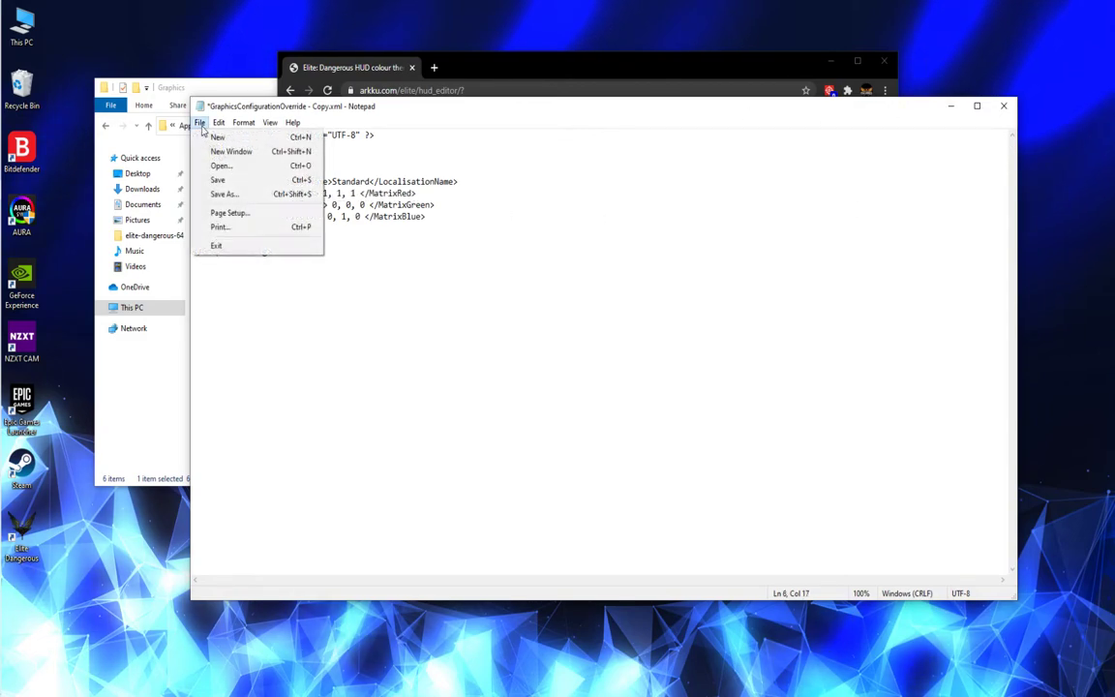
{"action": "mouse_move", "coordinate": [220, 122]}
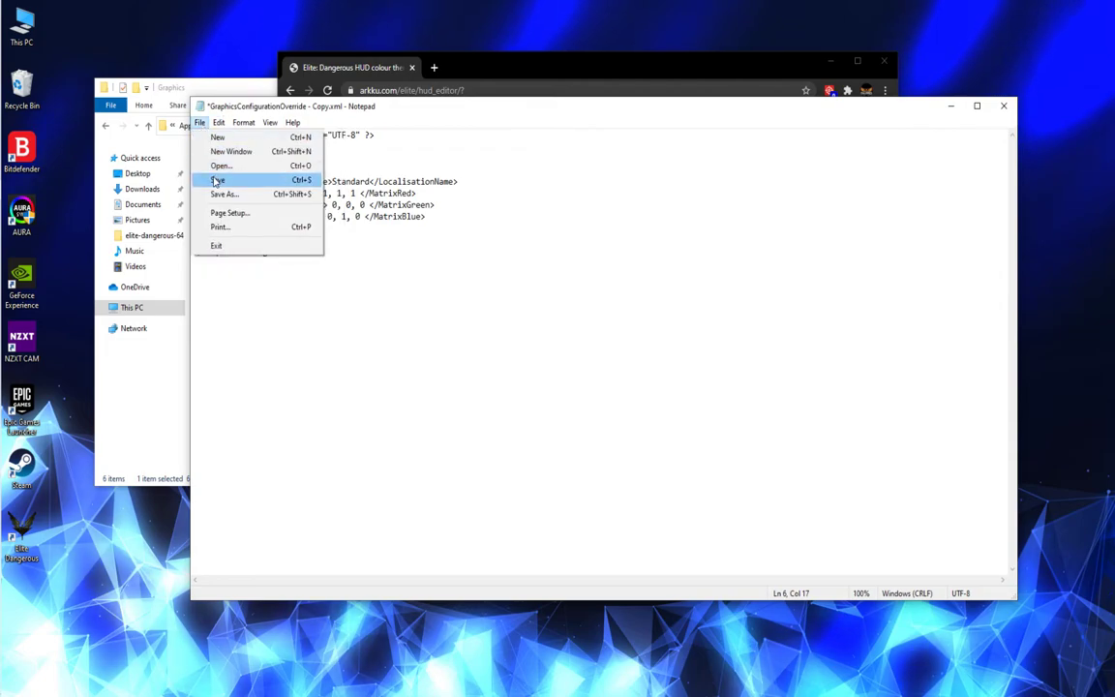
{"action": "left_click", "coordinate": [217, 181]}
{"action": "left_click", "coordinate": [951, 105]}
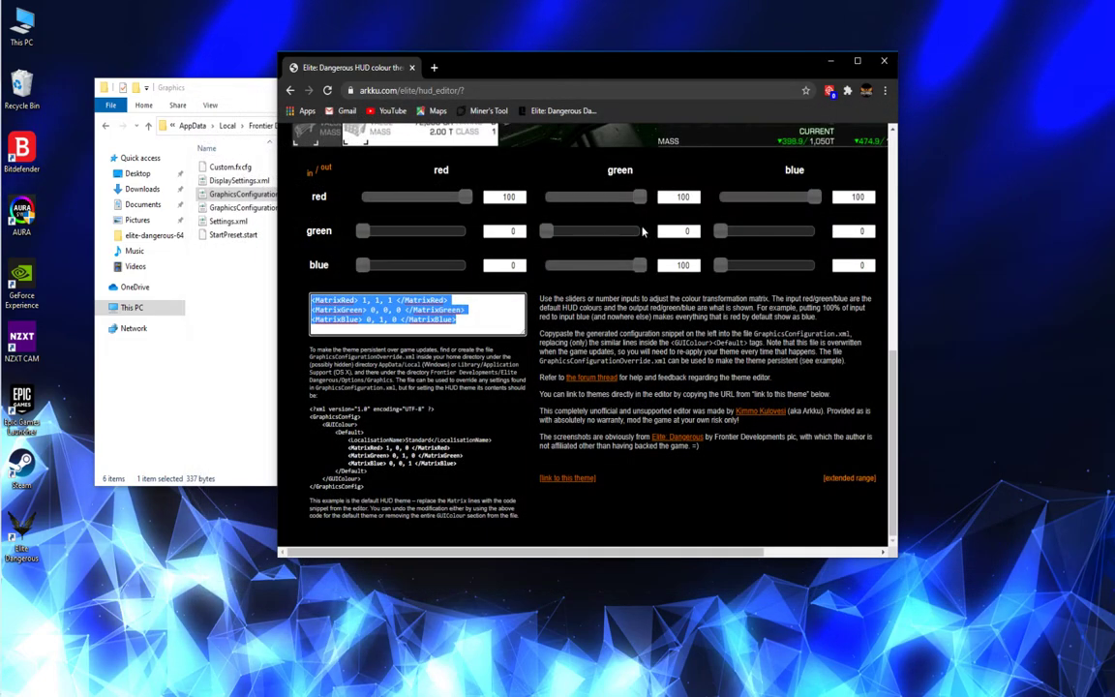
Bring the Graphics folder forward to view its files, close it and switch to the Elite Dangerous game.
{"action": "mouse_move", "coordinate": [22, 170]}
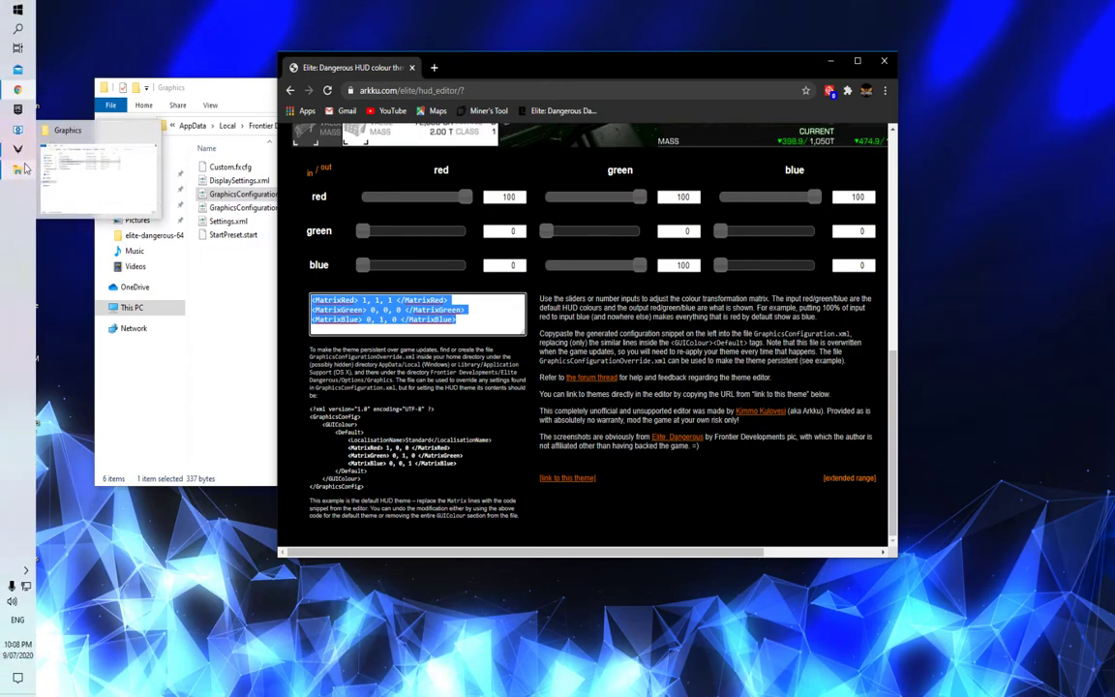
{"action": "left_click", "coordinate": [97, 169]}
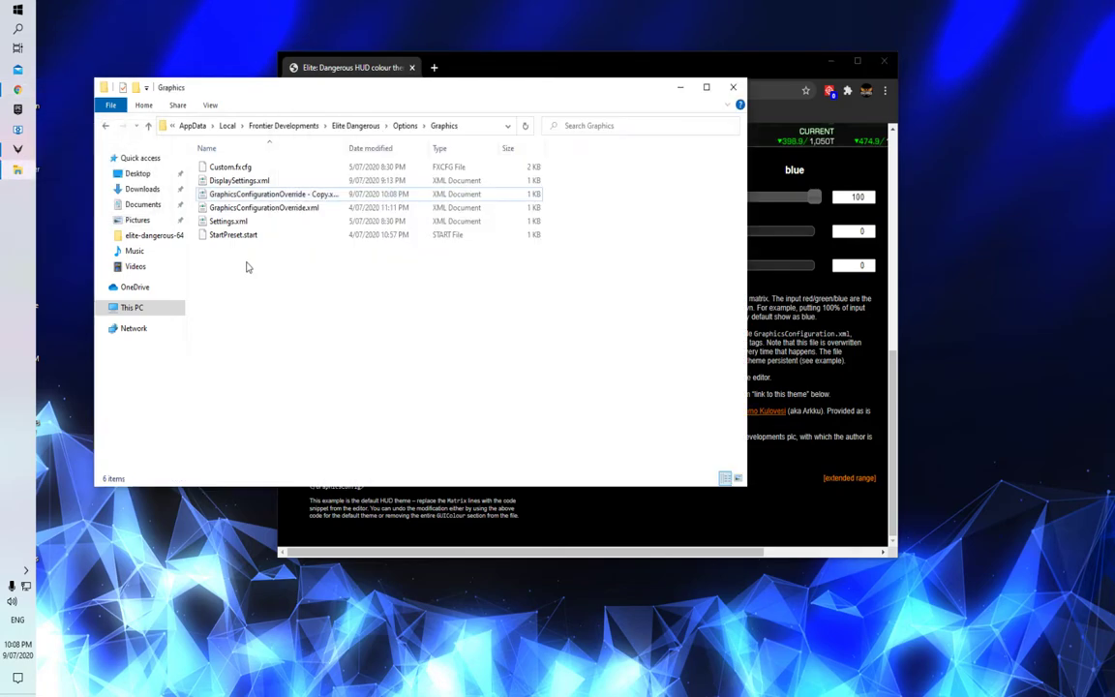
{"action": "left_click", "coordinate": [246, 265]}
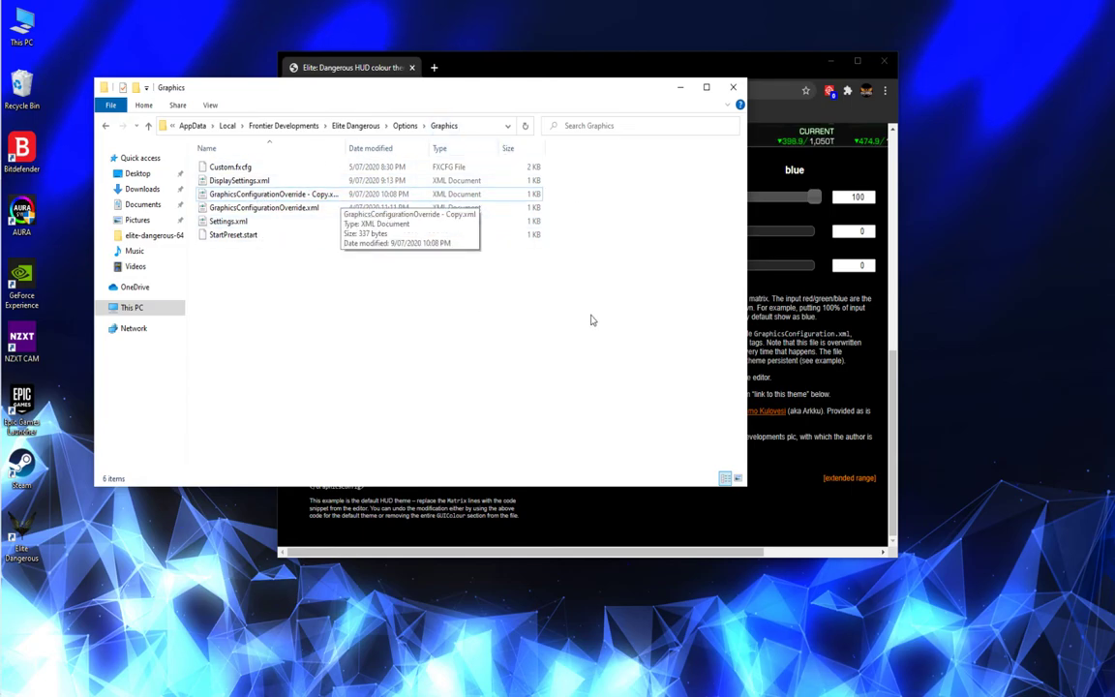
{"action": "left_click", "coordinate": [733, 87]}
{"action": "mouse_move", "coordinate": [3, 290]}
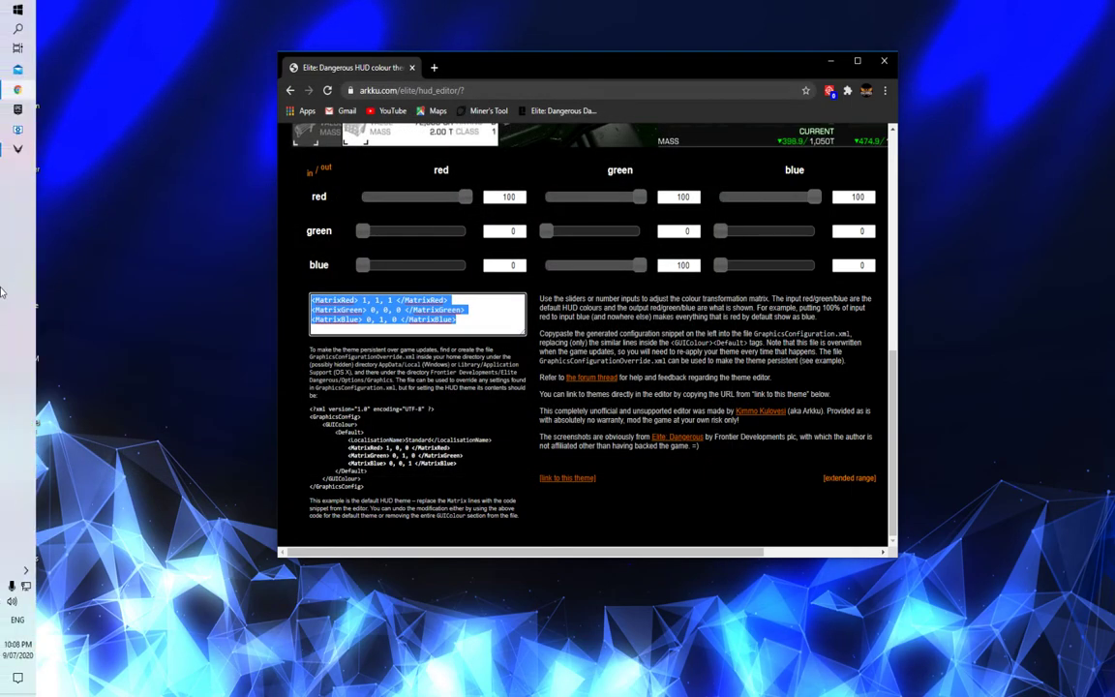
{"action": "left_click", "coordinate": [19, 153]}
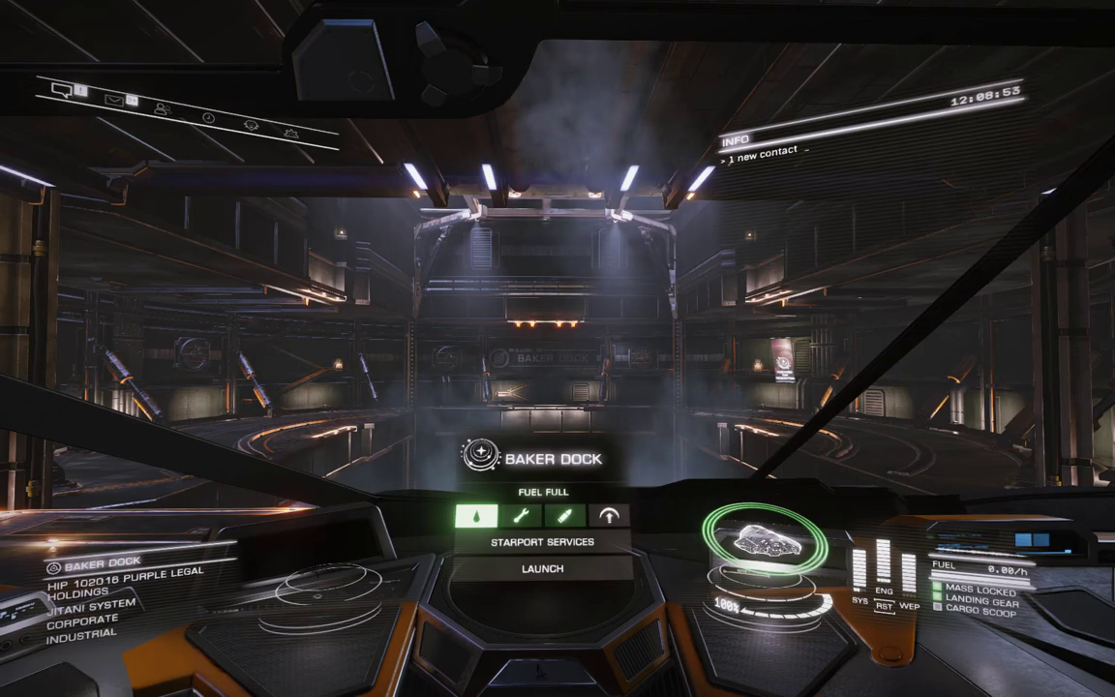